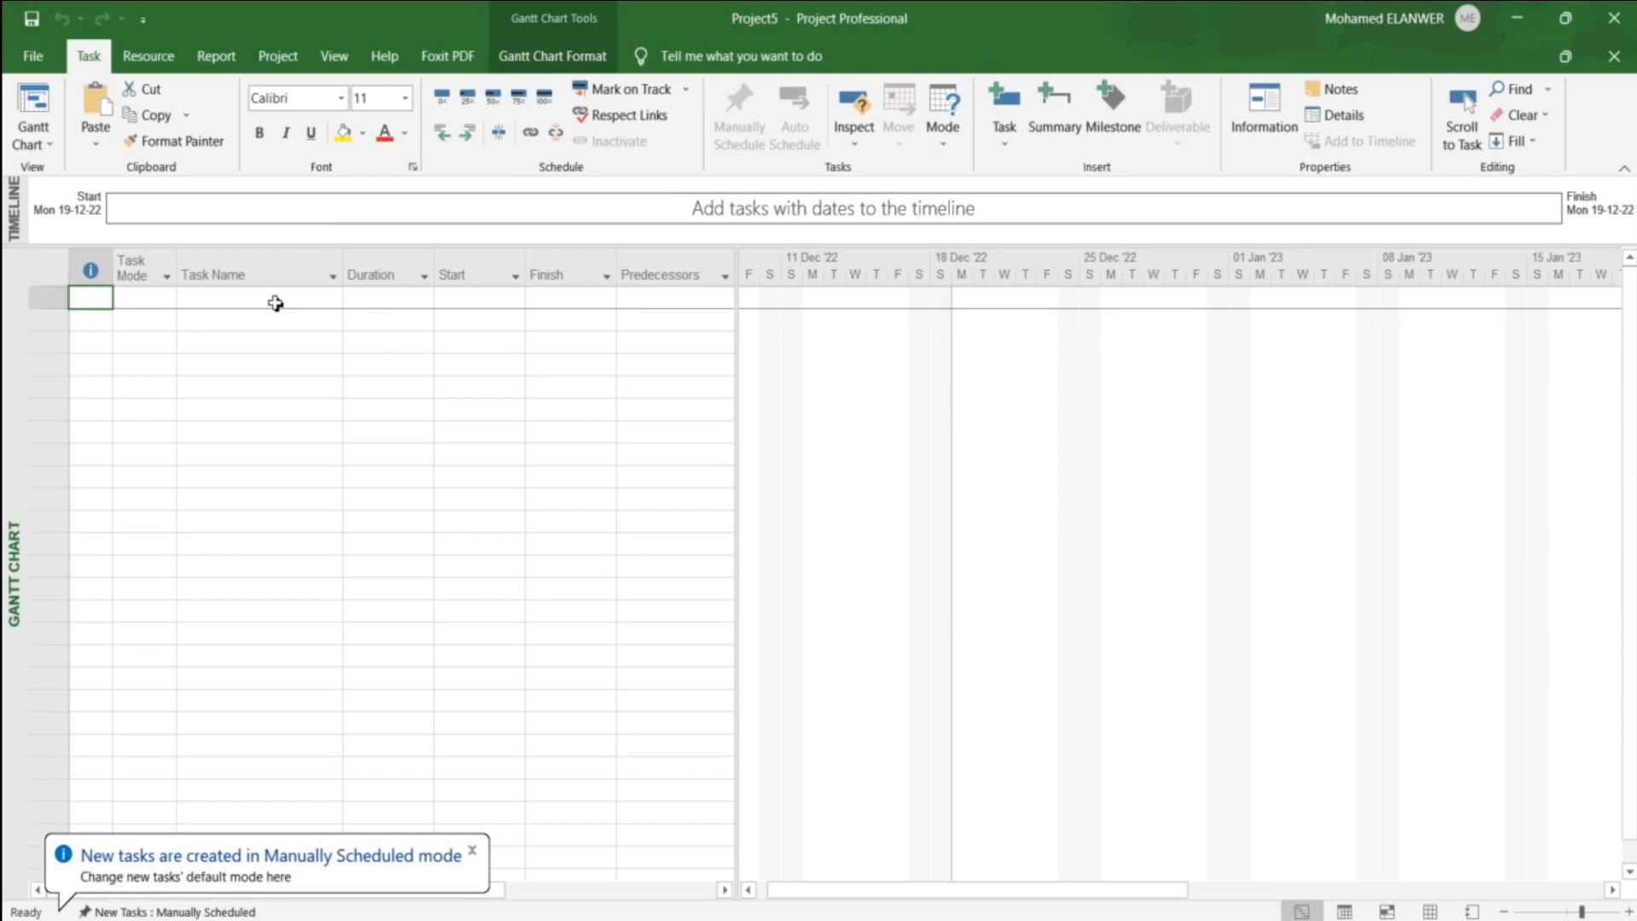
Step: Enter four tasks named A, B, C and D in the first four rows of the task table
left_click(275, 304)
type("A")
key("Return")
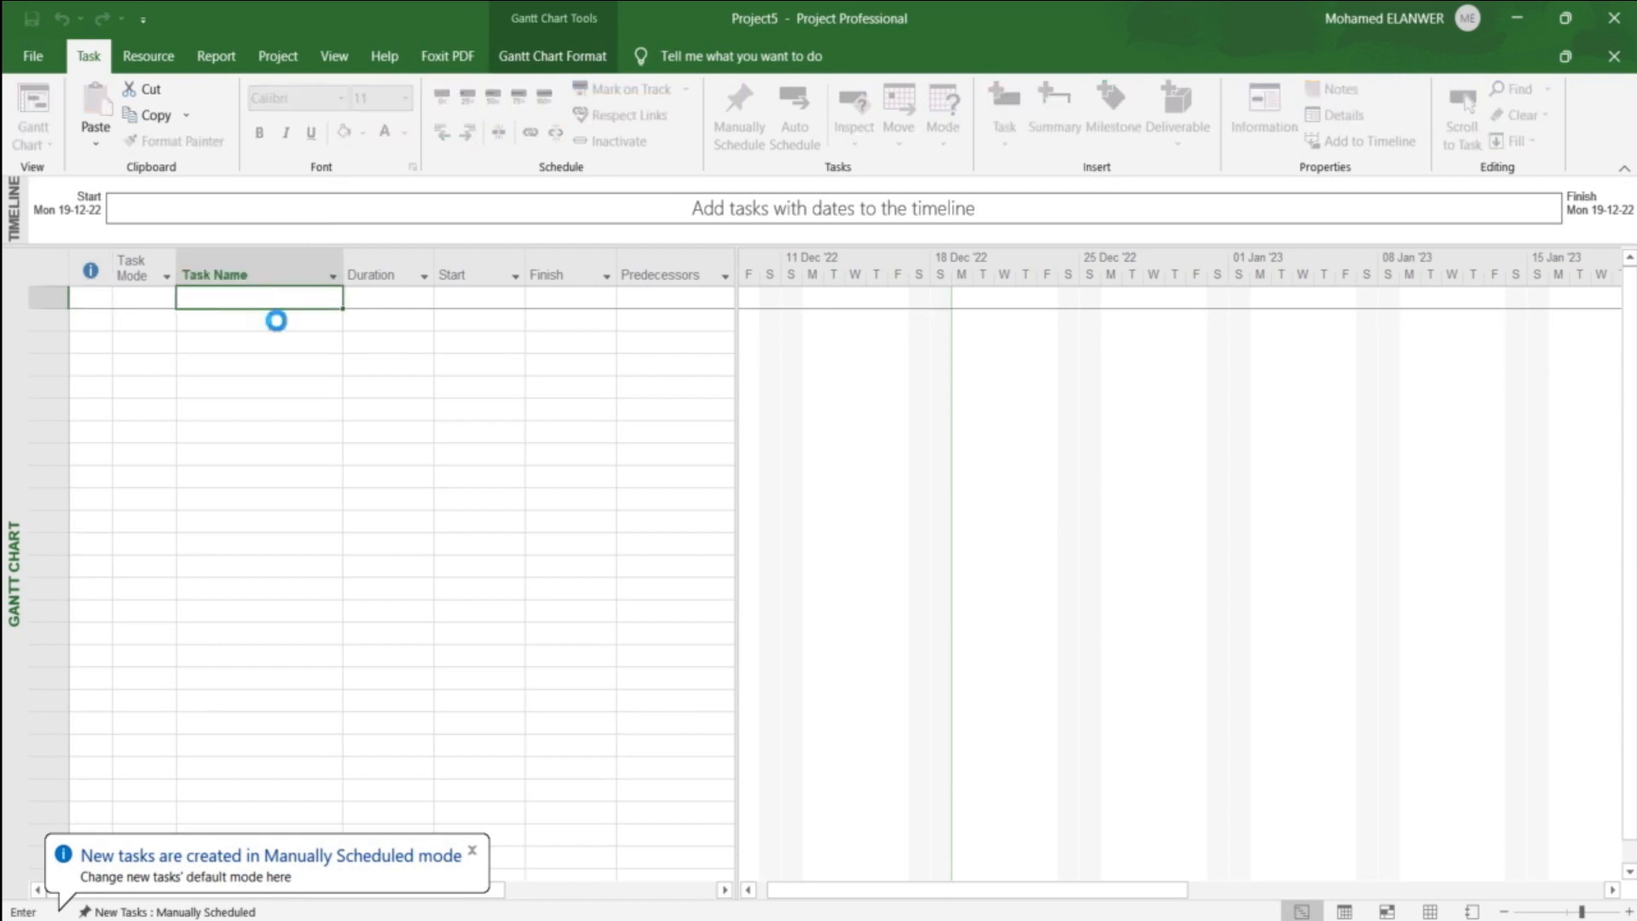
type("B")
key("Return")
type("C")
key("Return")
type("D")
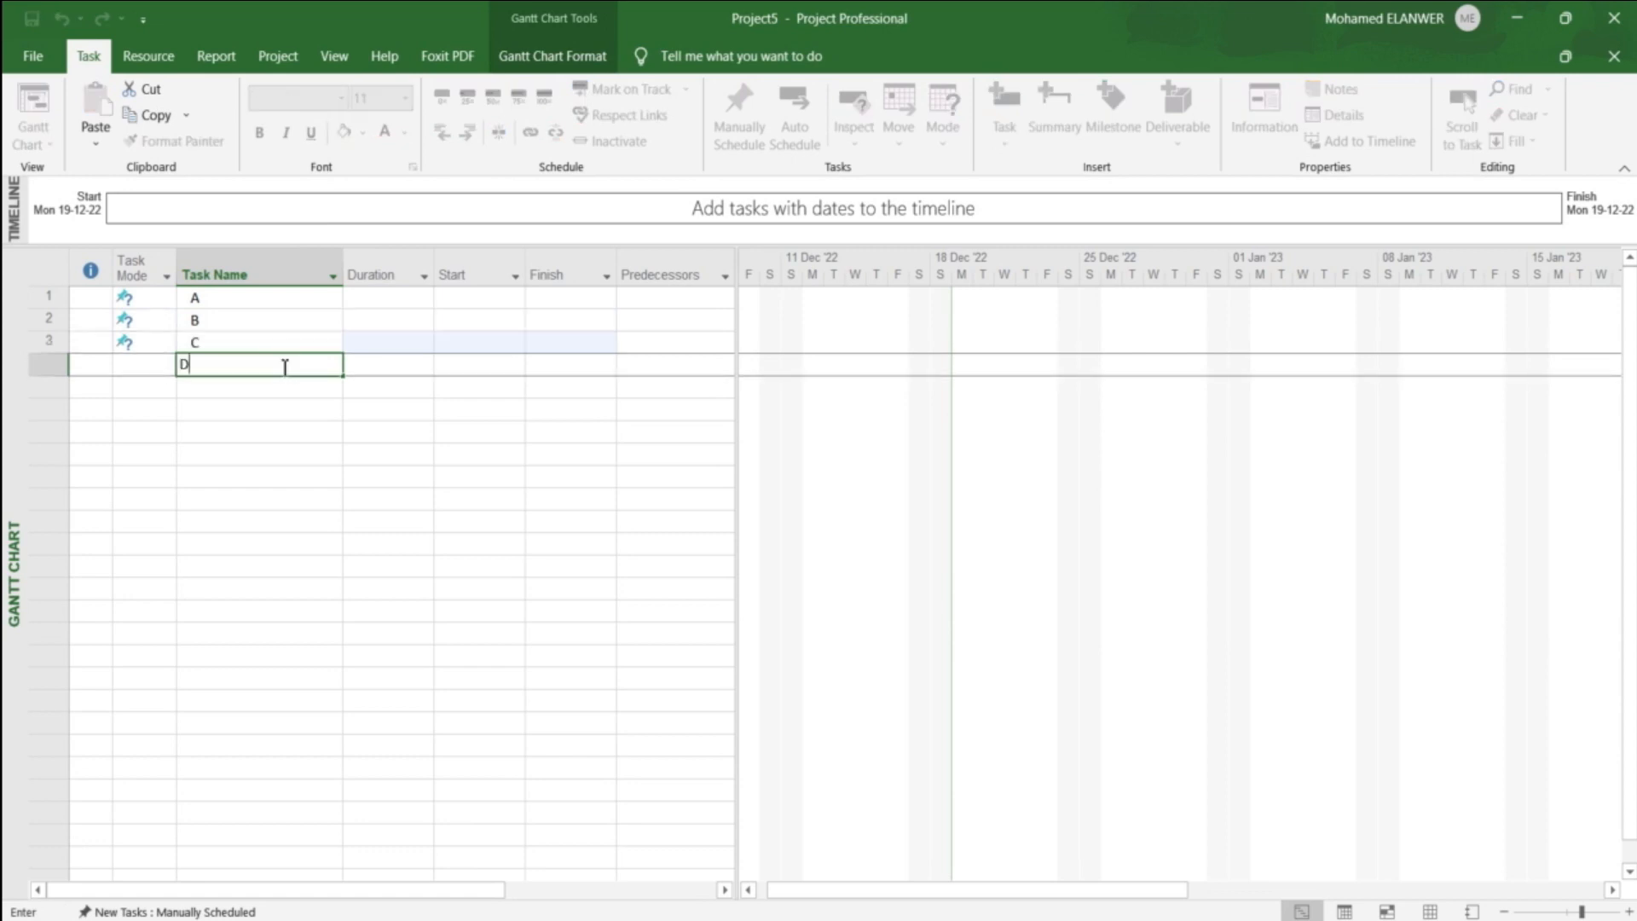
Step: Set the durations of tasks A, B, C and D to 1, 2, 3 and 4 days respectively
left_click(379, 304)
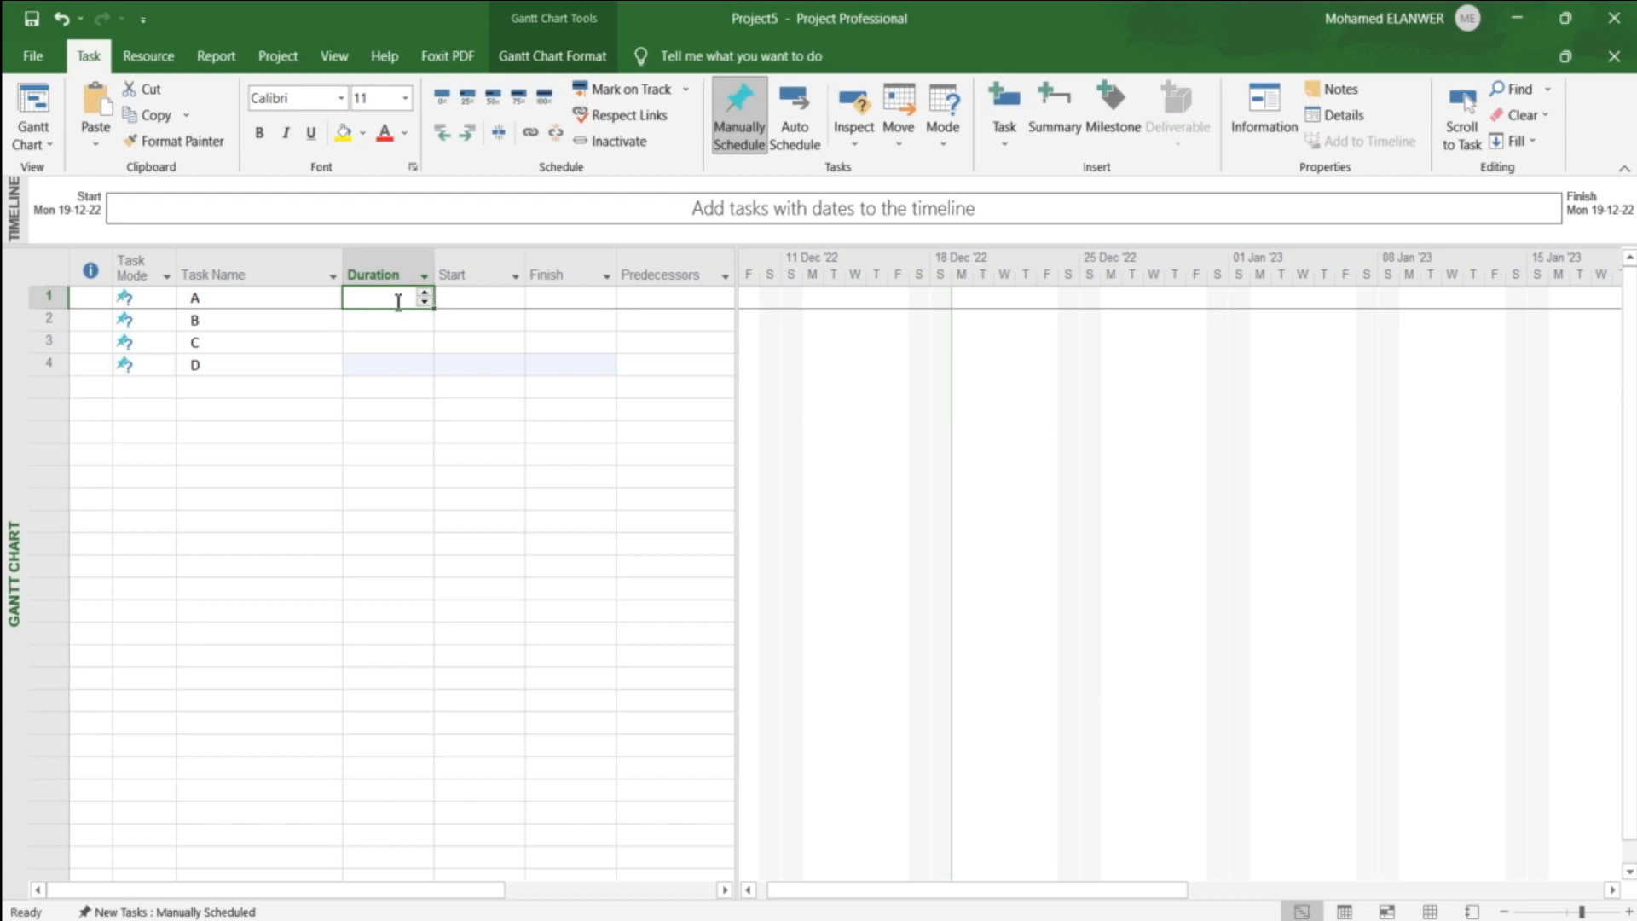
type("1")
key("Return")
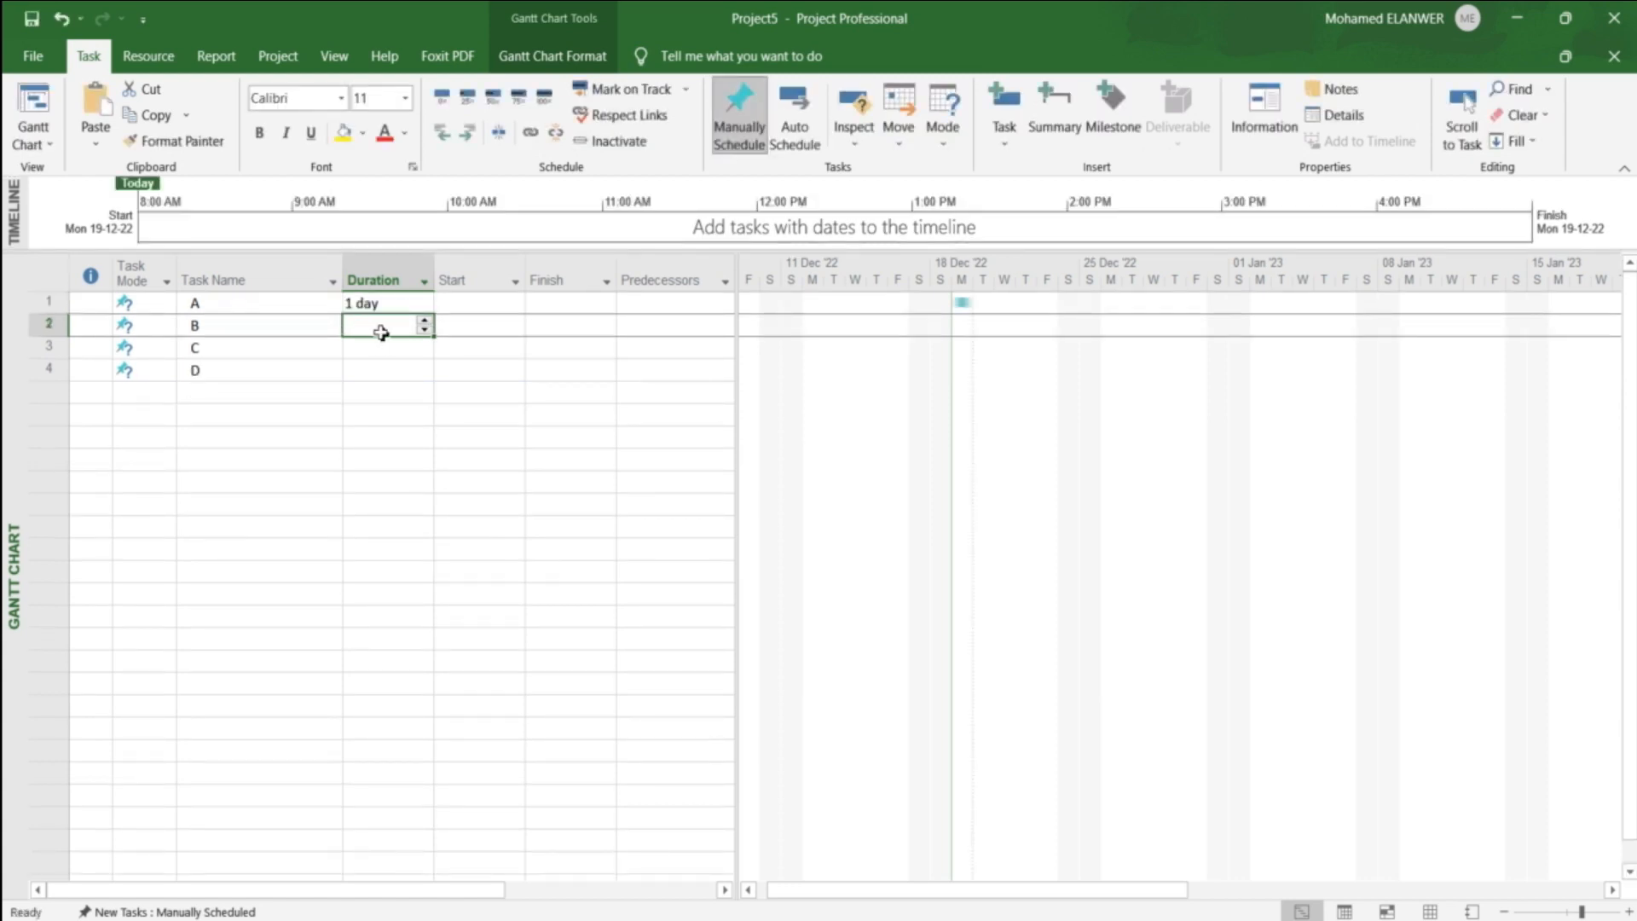
type("2")
key("Return")
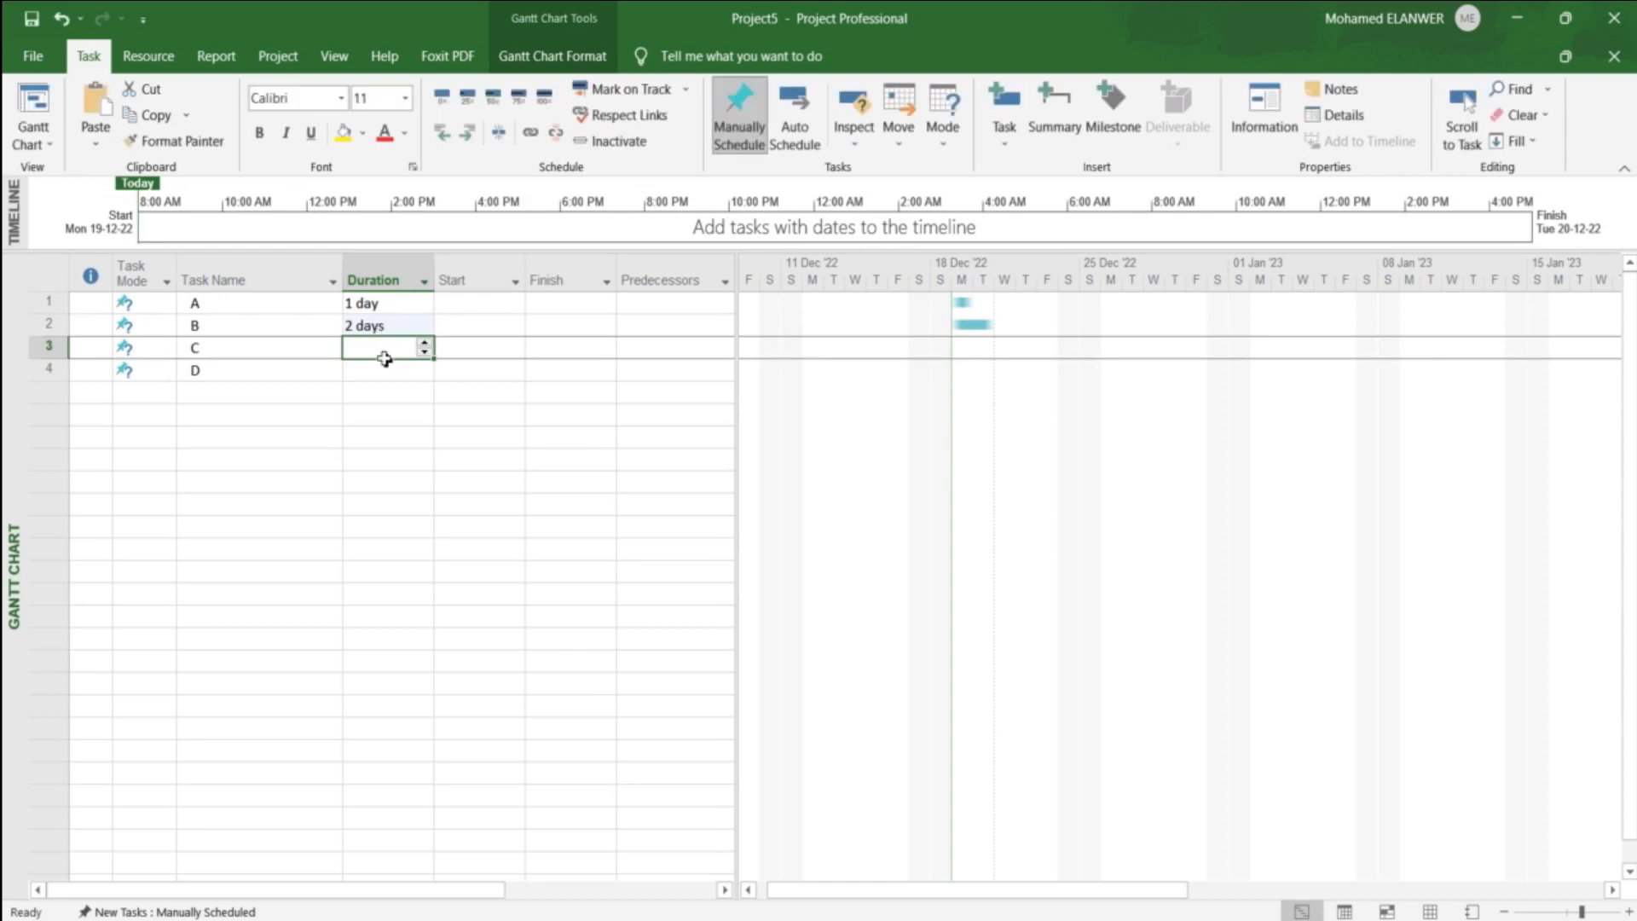
type("3")
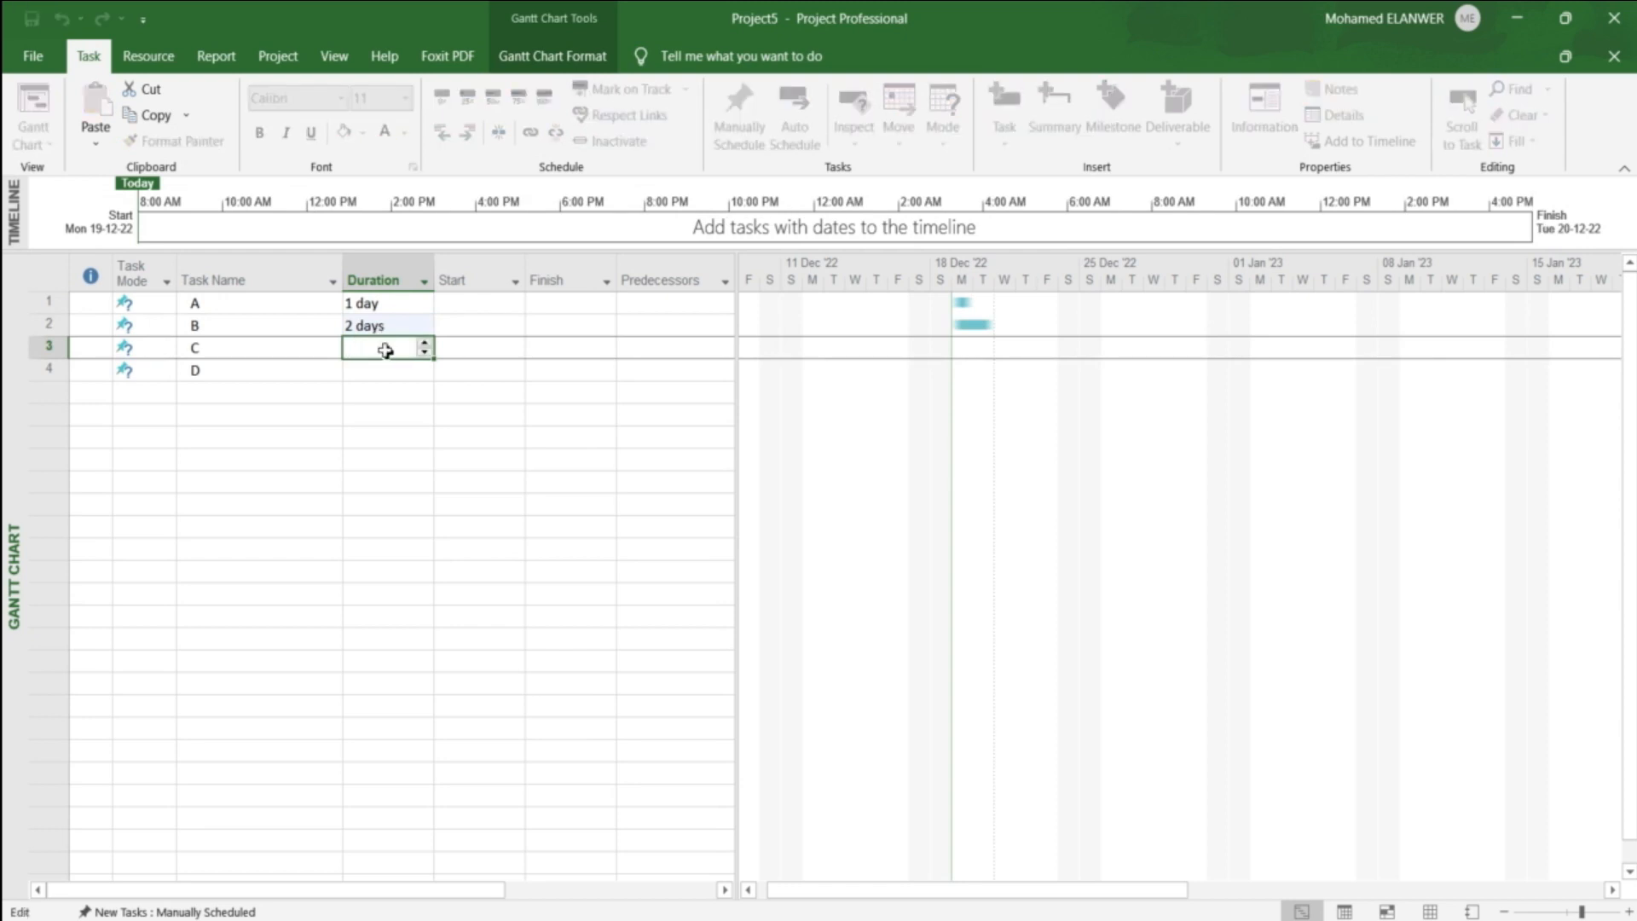
key("Return")
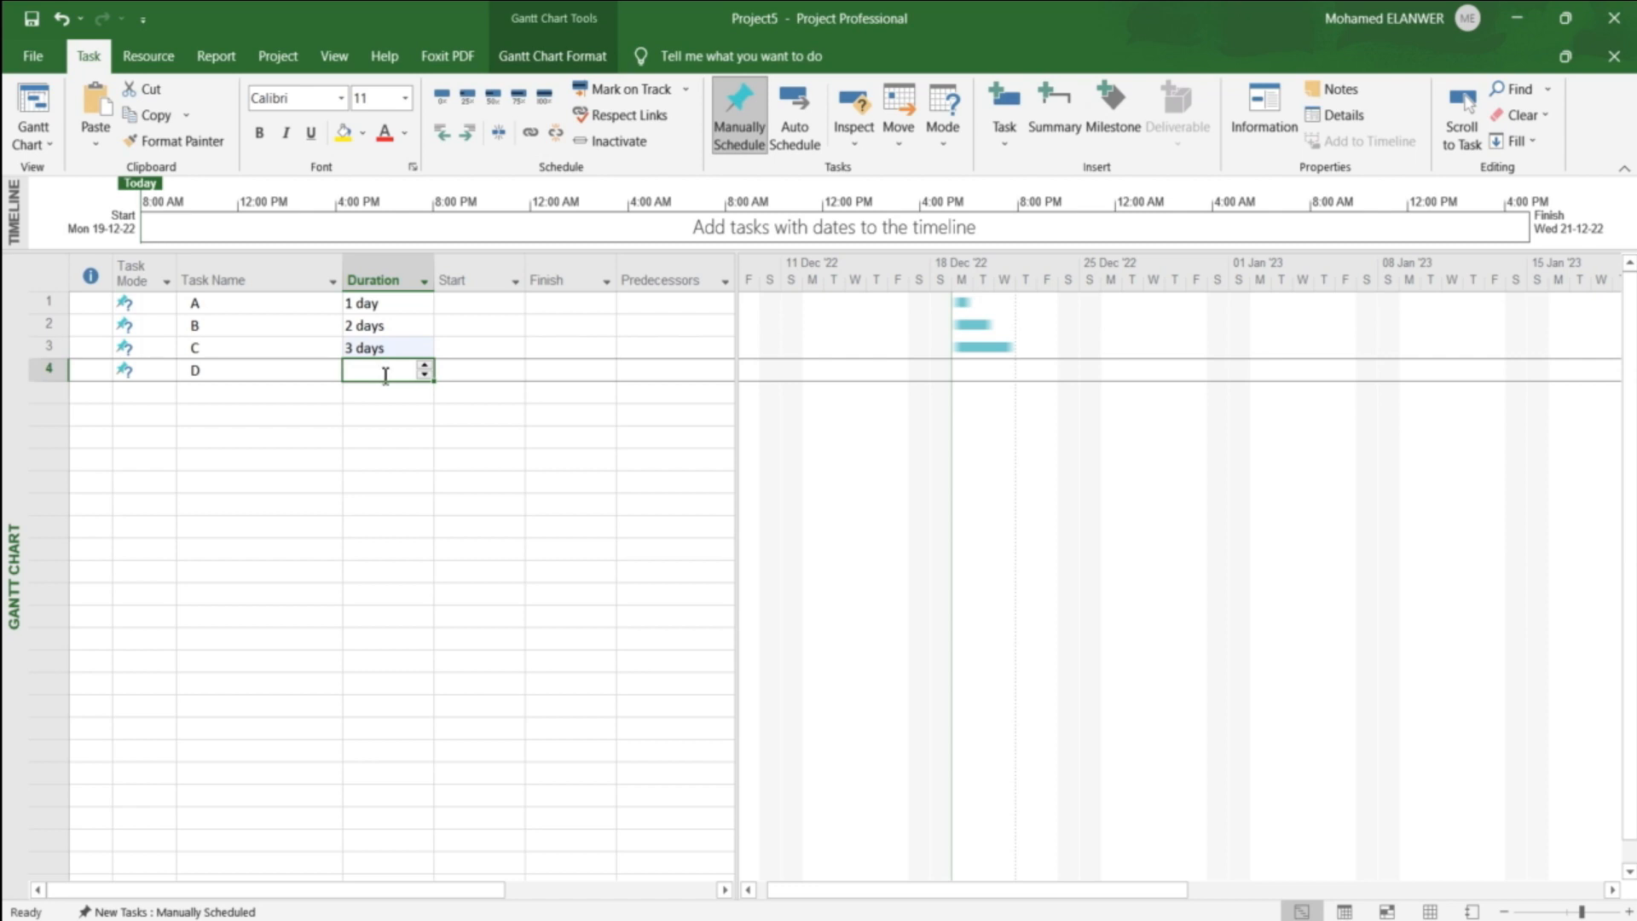
type("4")
key("Return")
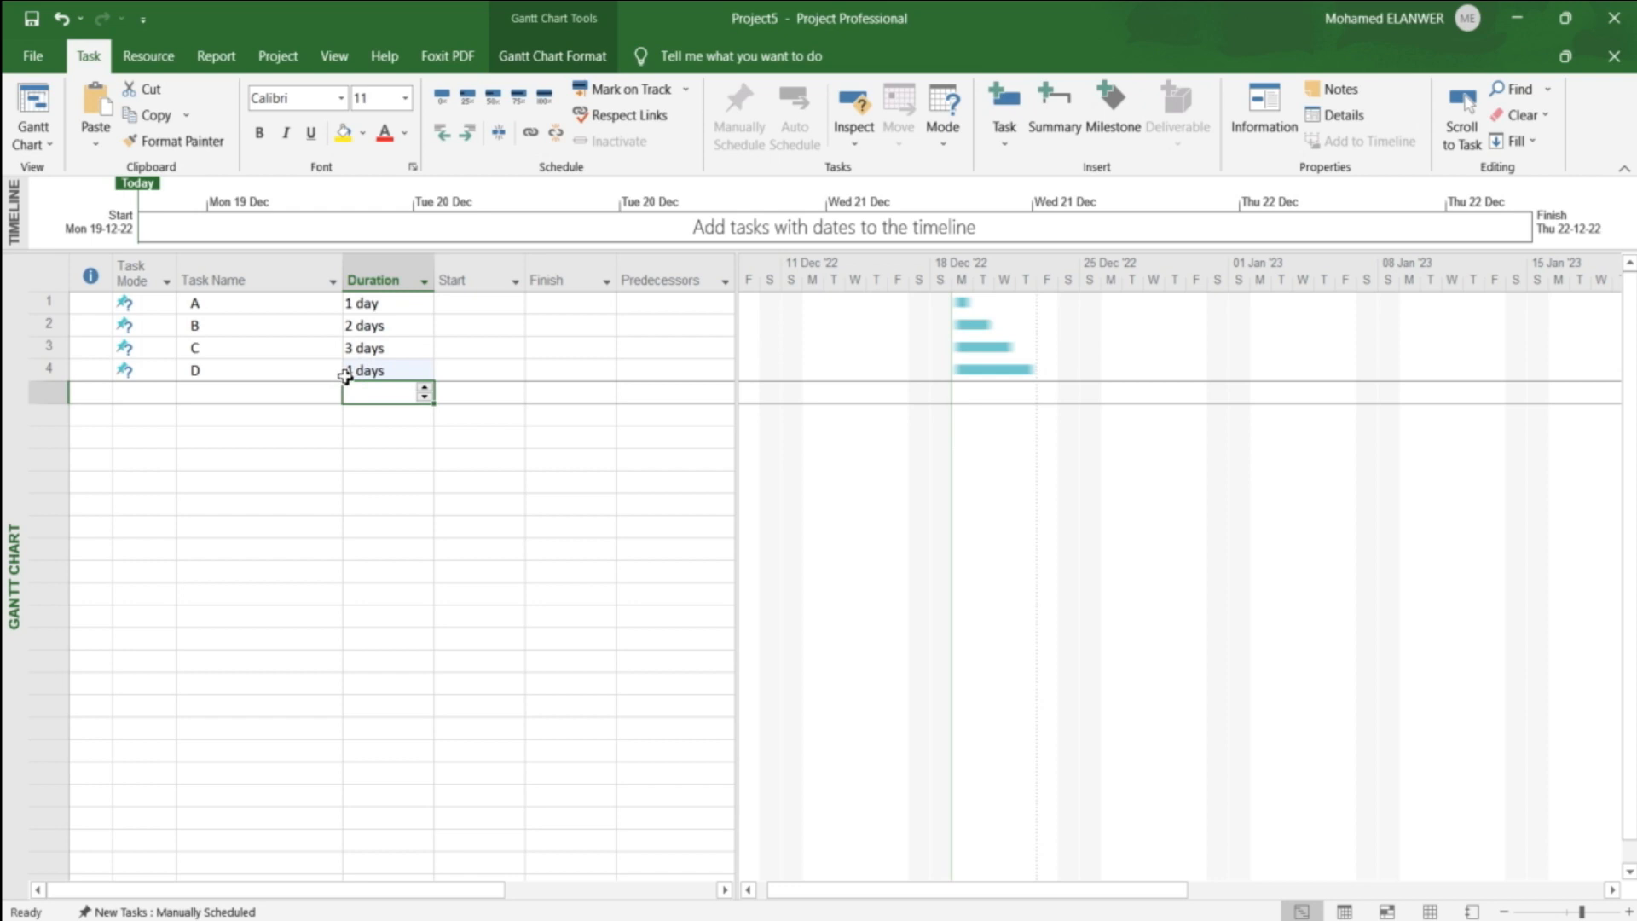
Step: Set the start date of task A to 20 December 2022
left_click(411, 304)
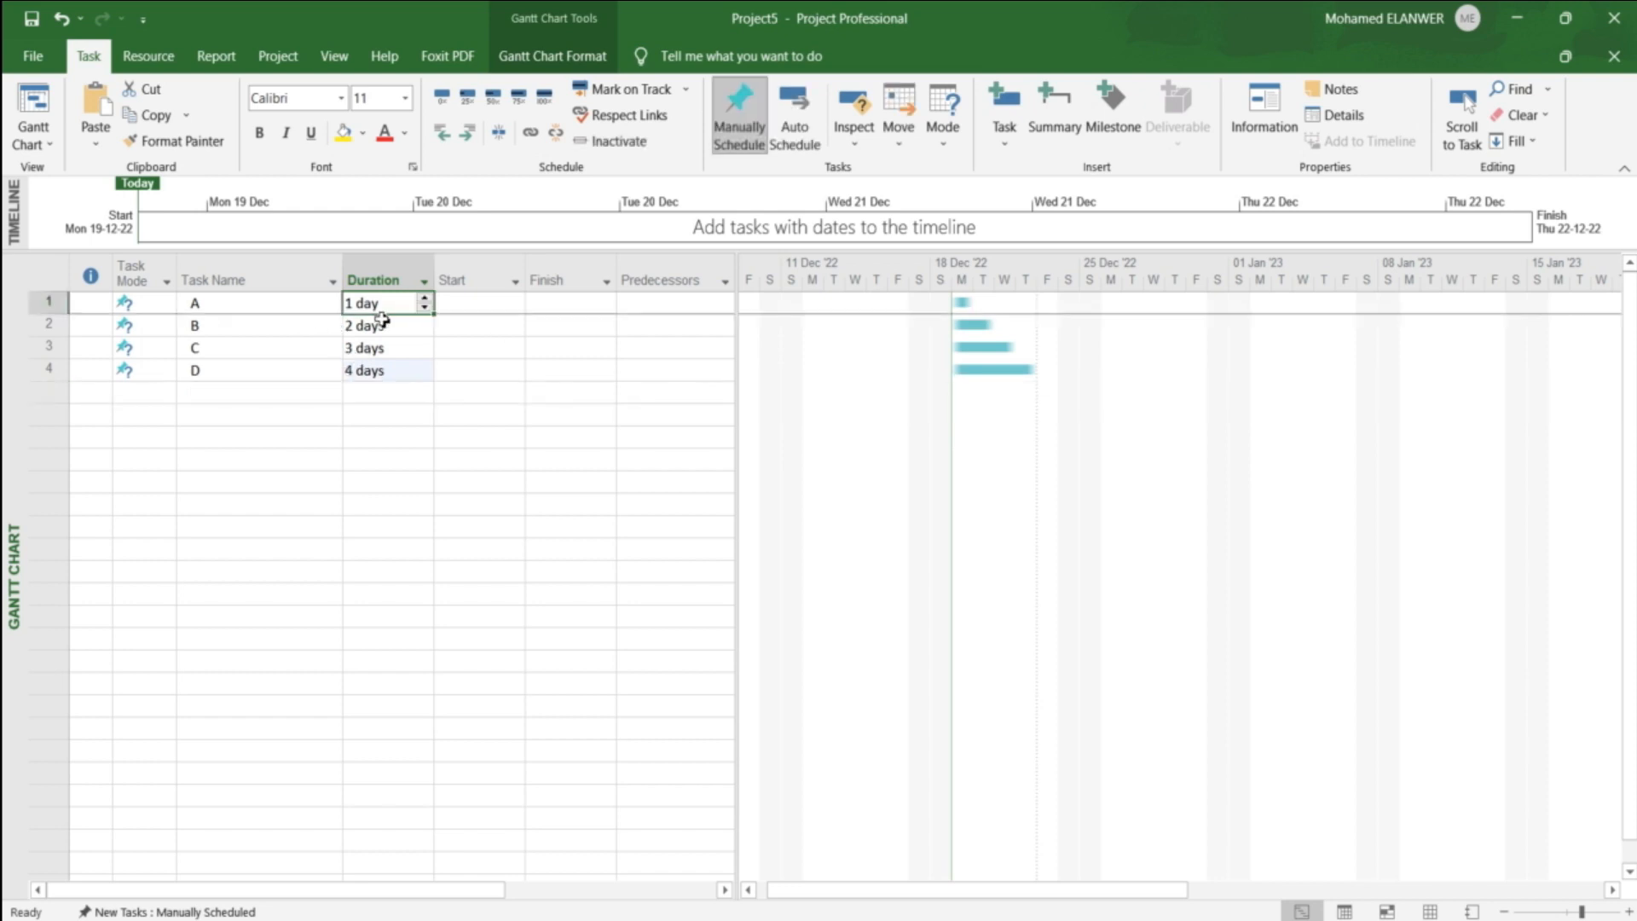
left_click(508, 416)
left_click(489, 304)
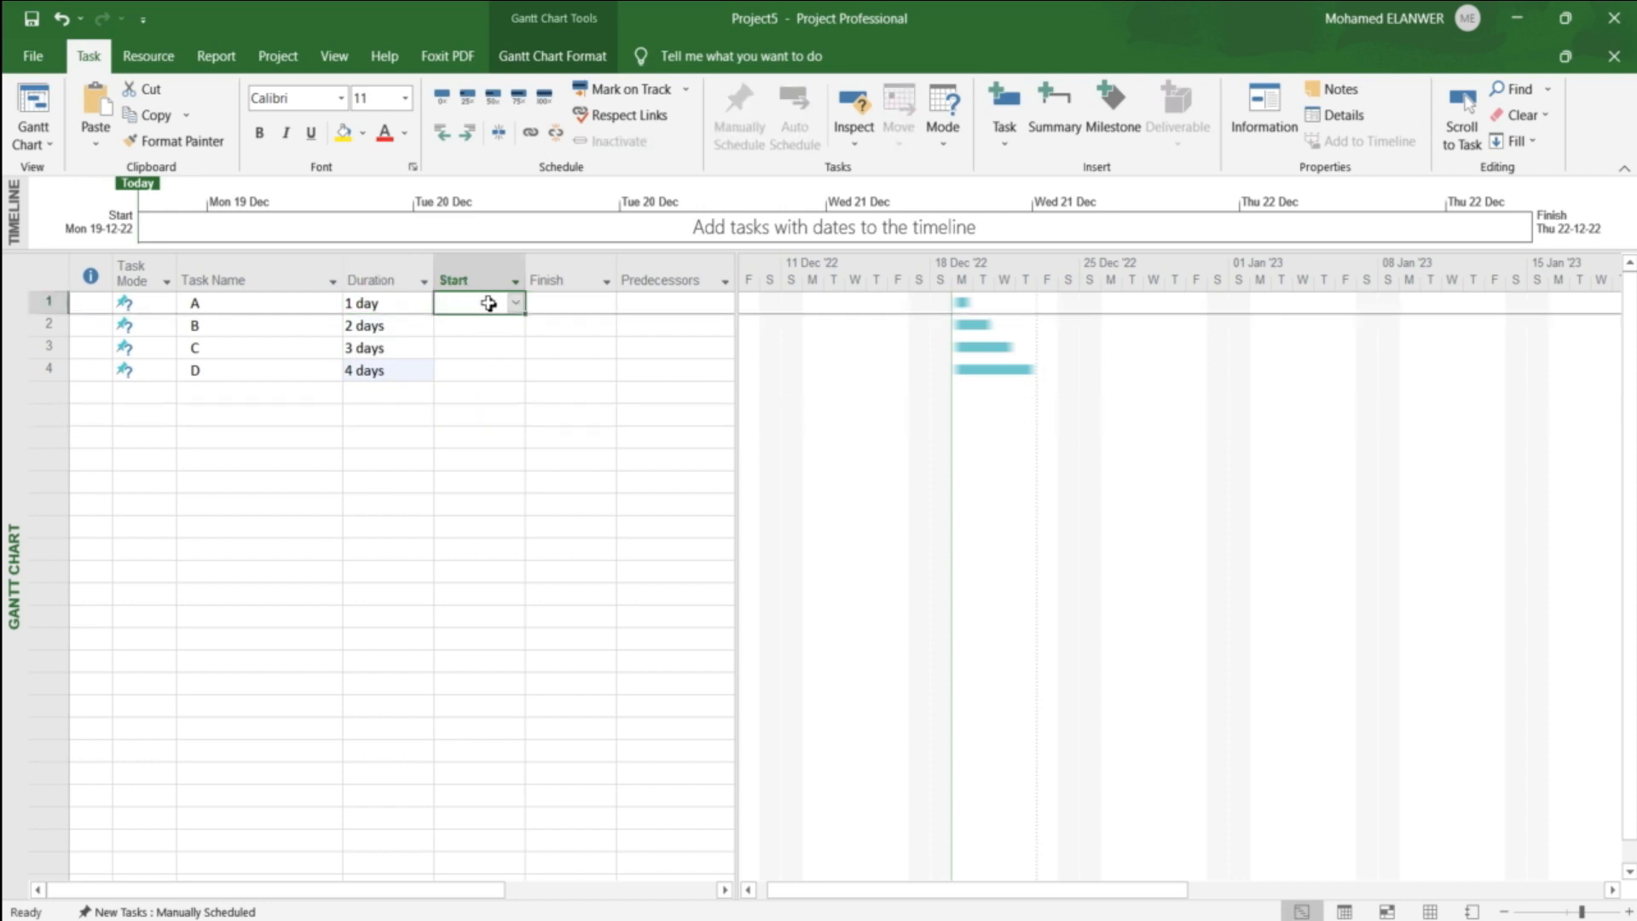
left_click(515, 302)
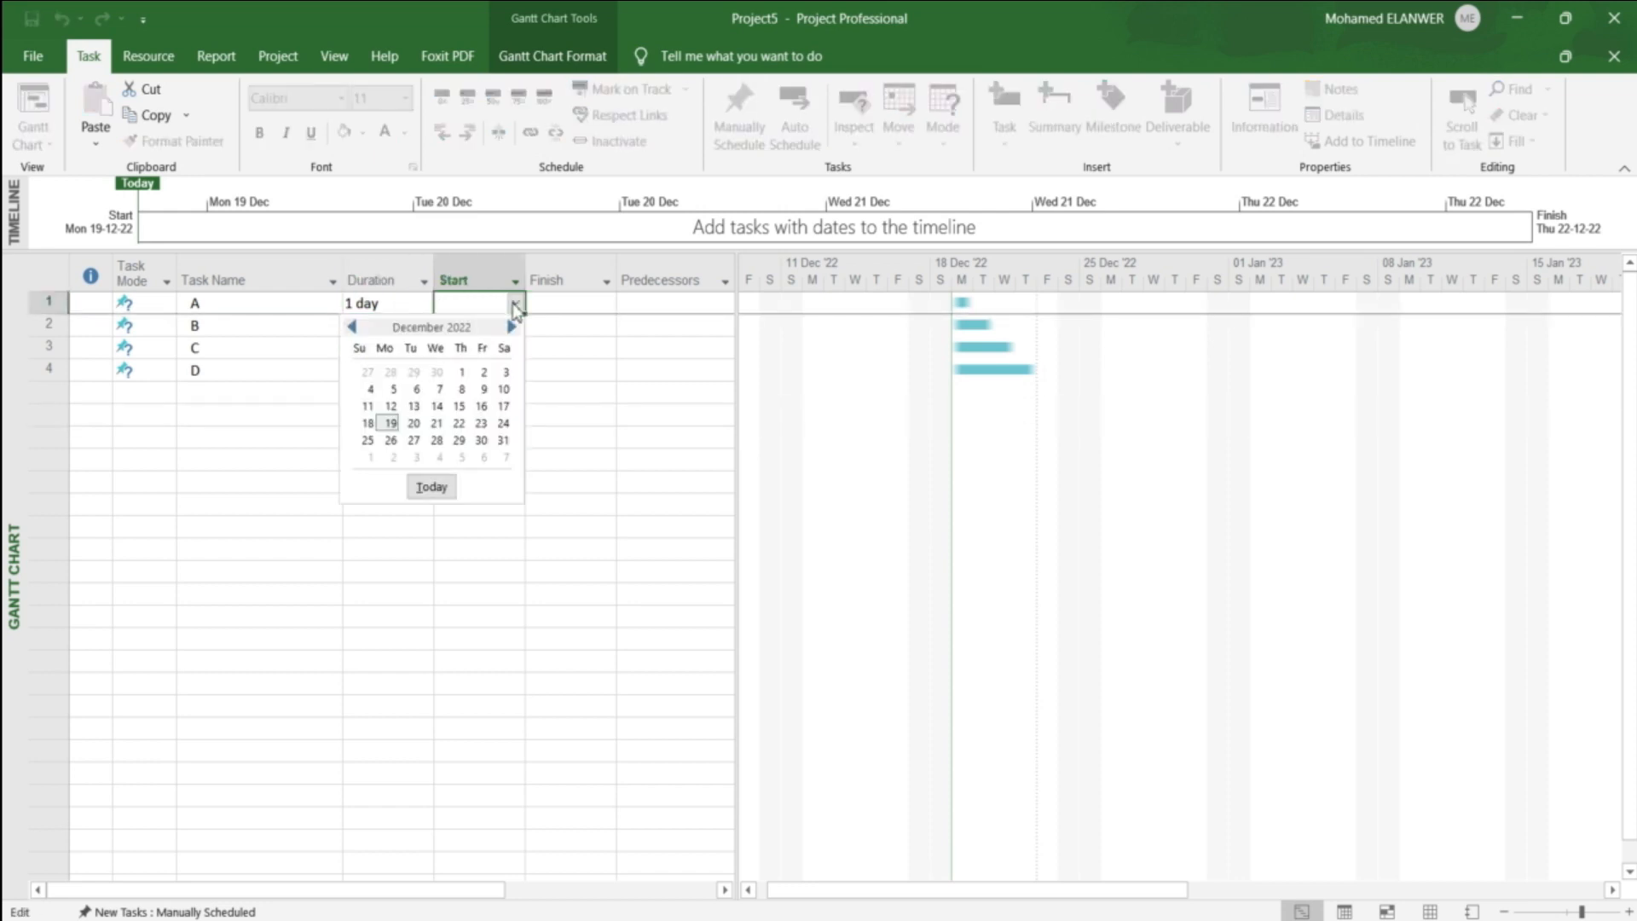
left_click(415, 427)
left_click(522, 367)
Step: Set the start date of task B to 21 December 2022 and of task C to 22 December 2022
left_click(488, 325)
left_click(515, 325)
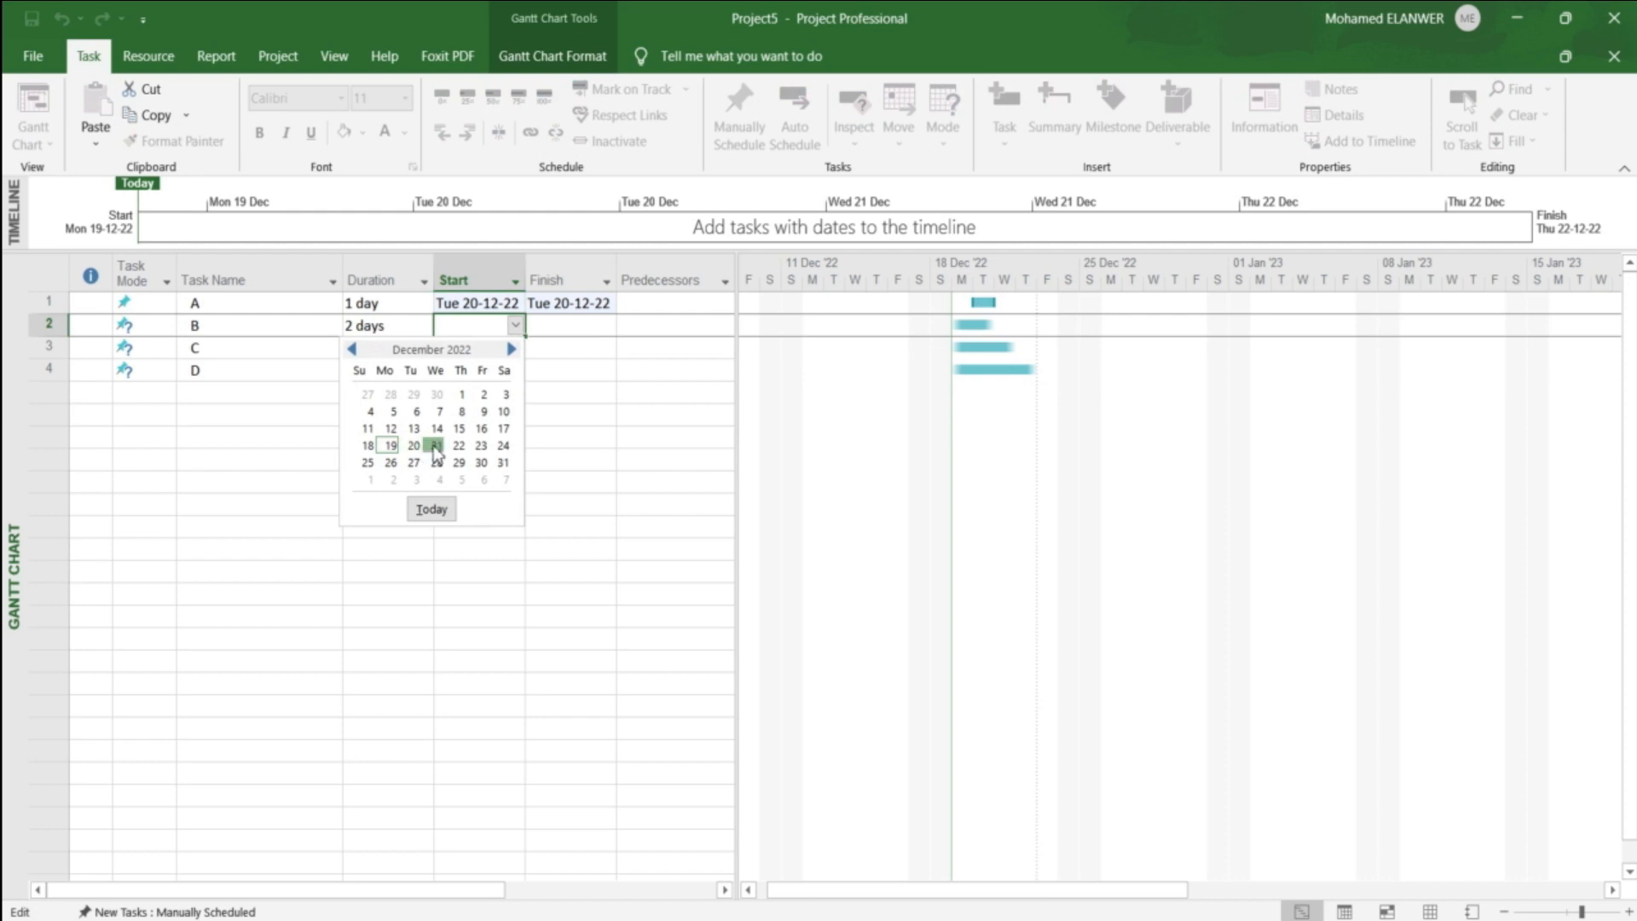
left_click(436, 445)
left_click(478, 436)
left_click(479, 348)
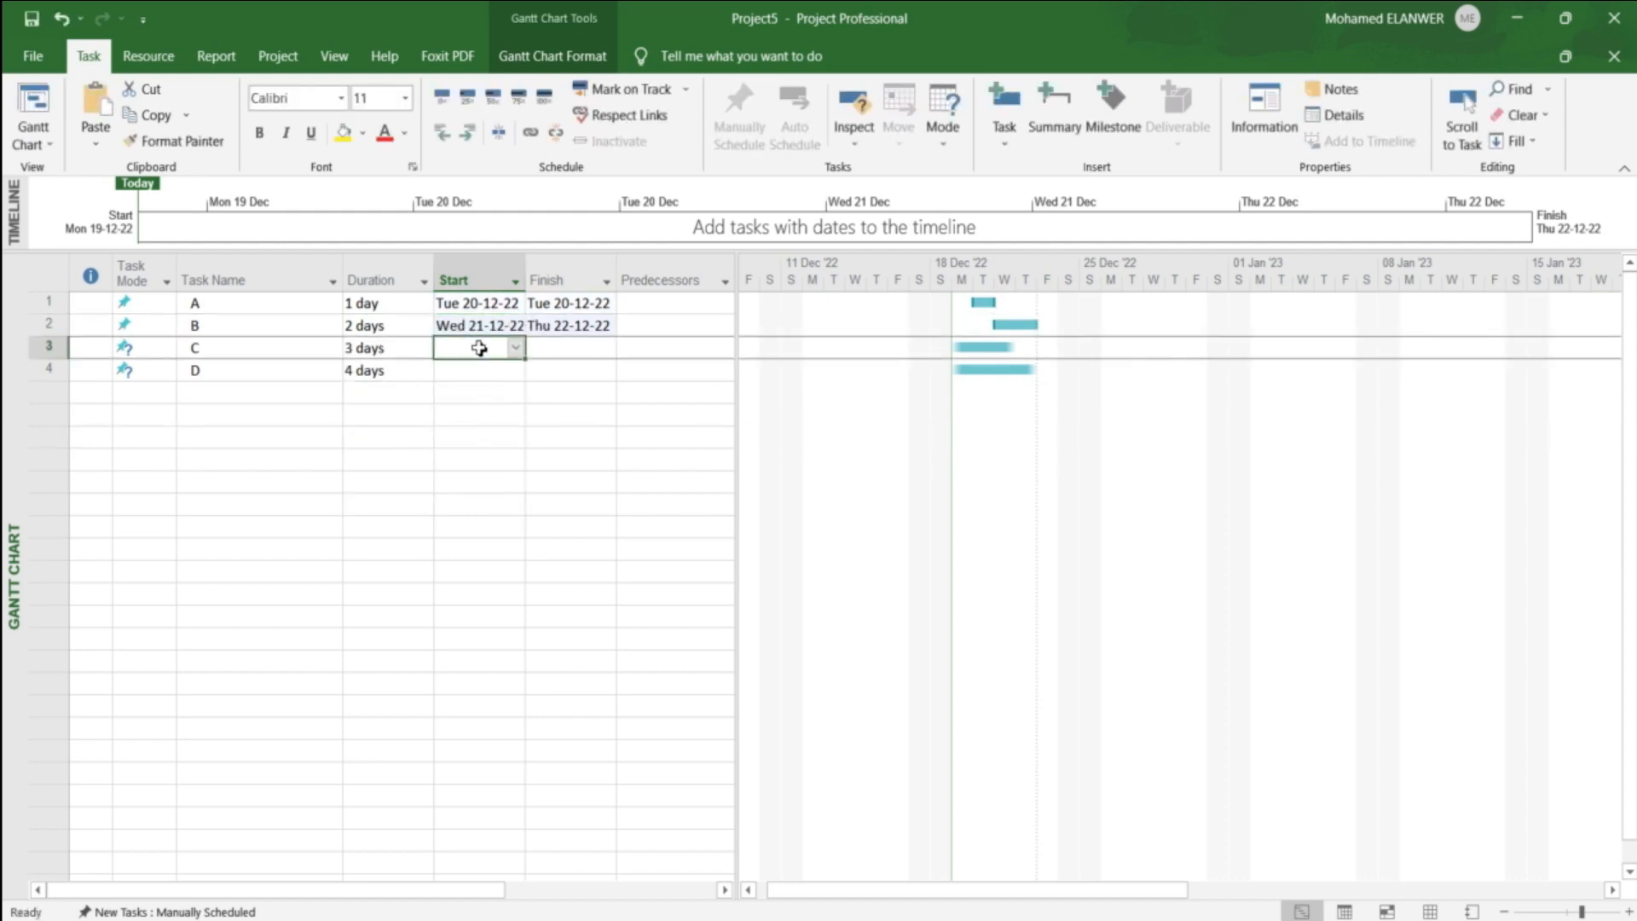
left_click(515, 347)
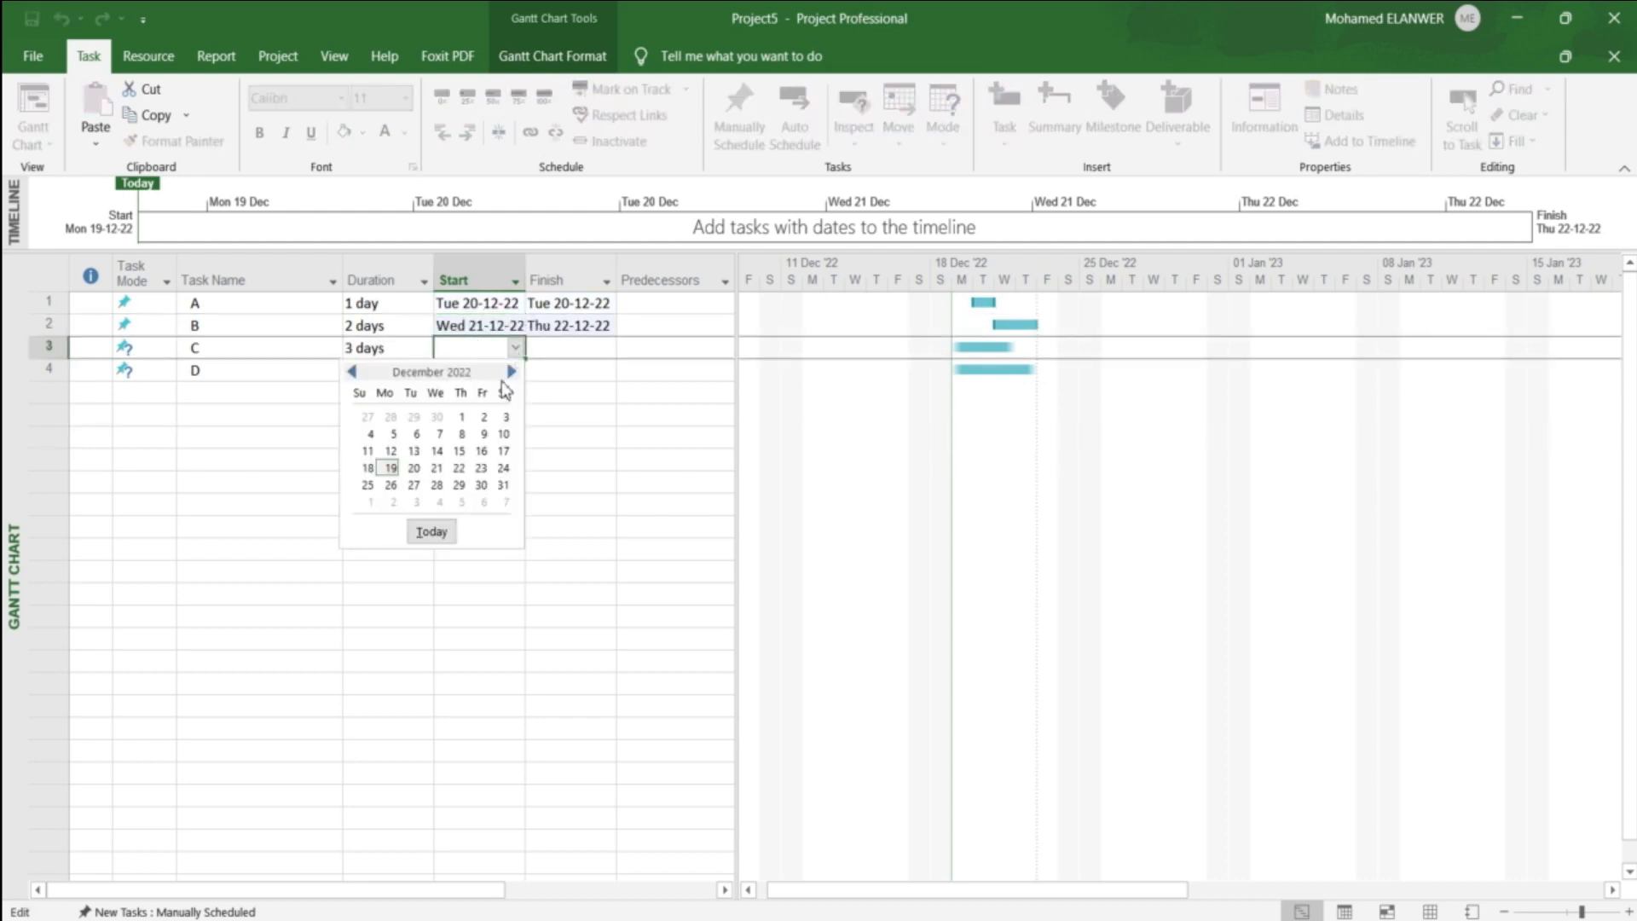
left_click(460, 468)
left_click(548, 481)
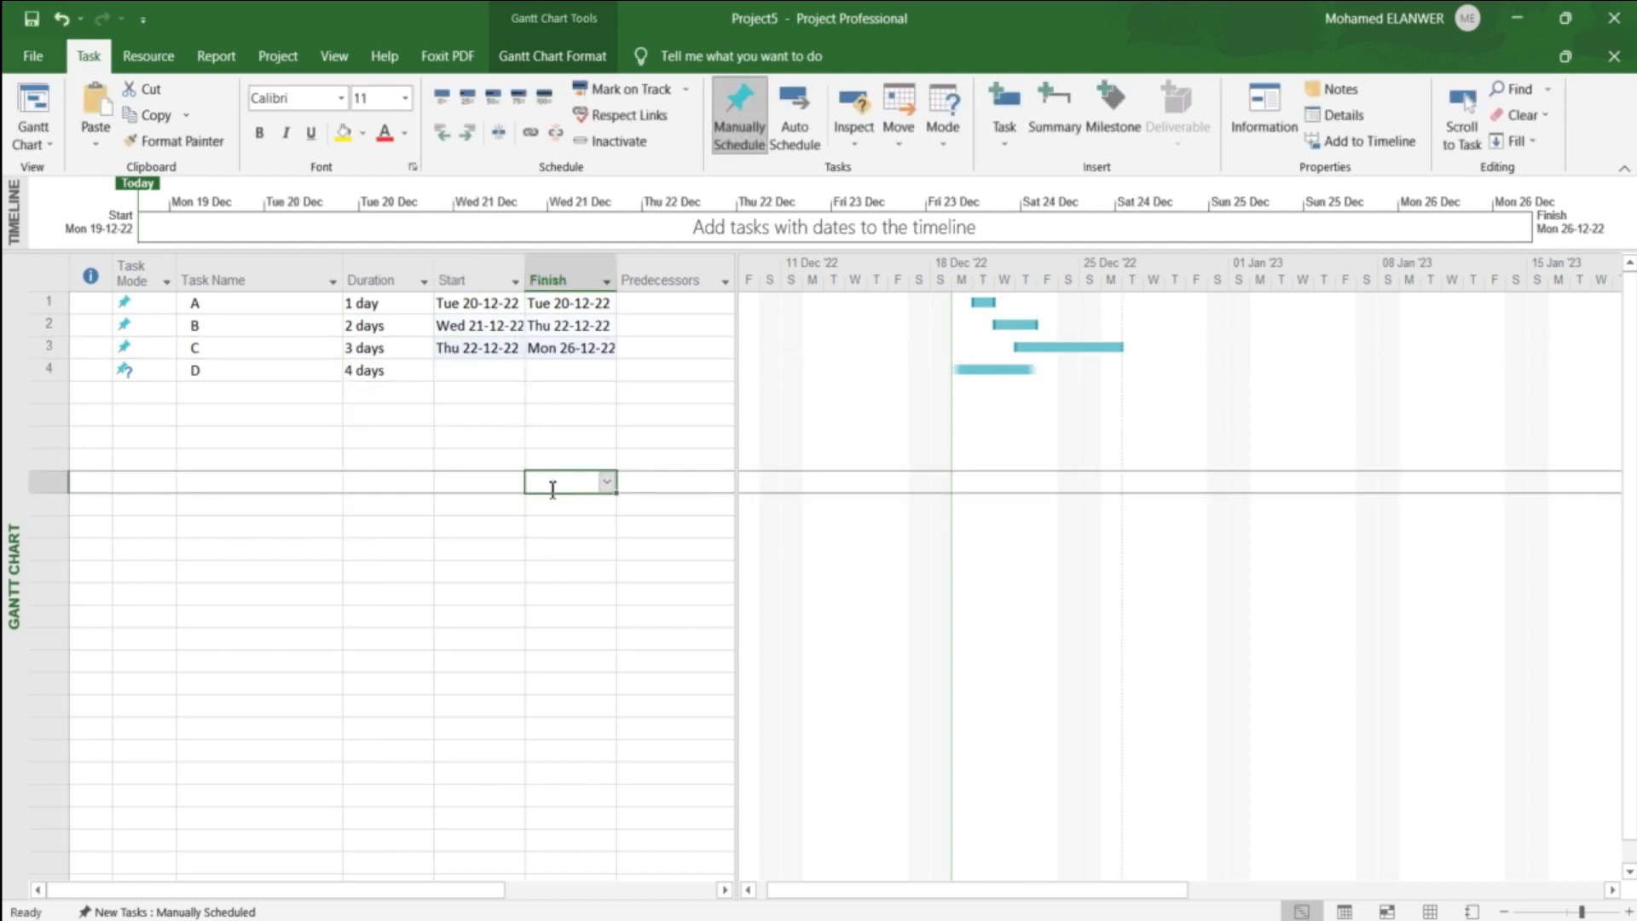
Step: Set the start date of task D to 20 December 2022
left_click(473, 371)
left_click(516, 370)
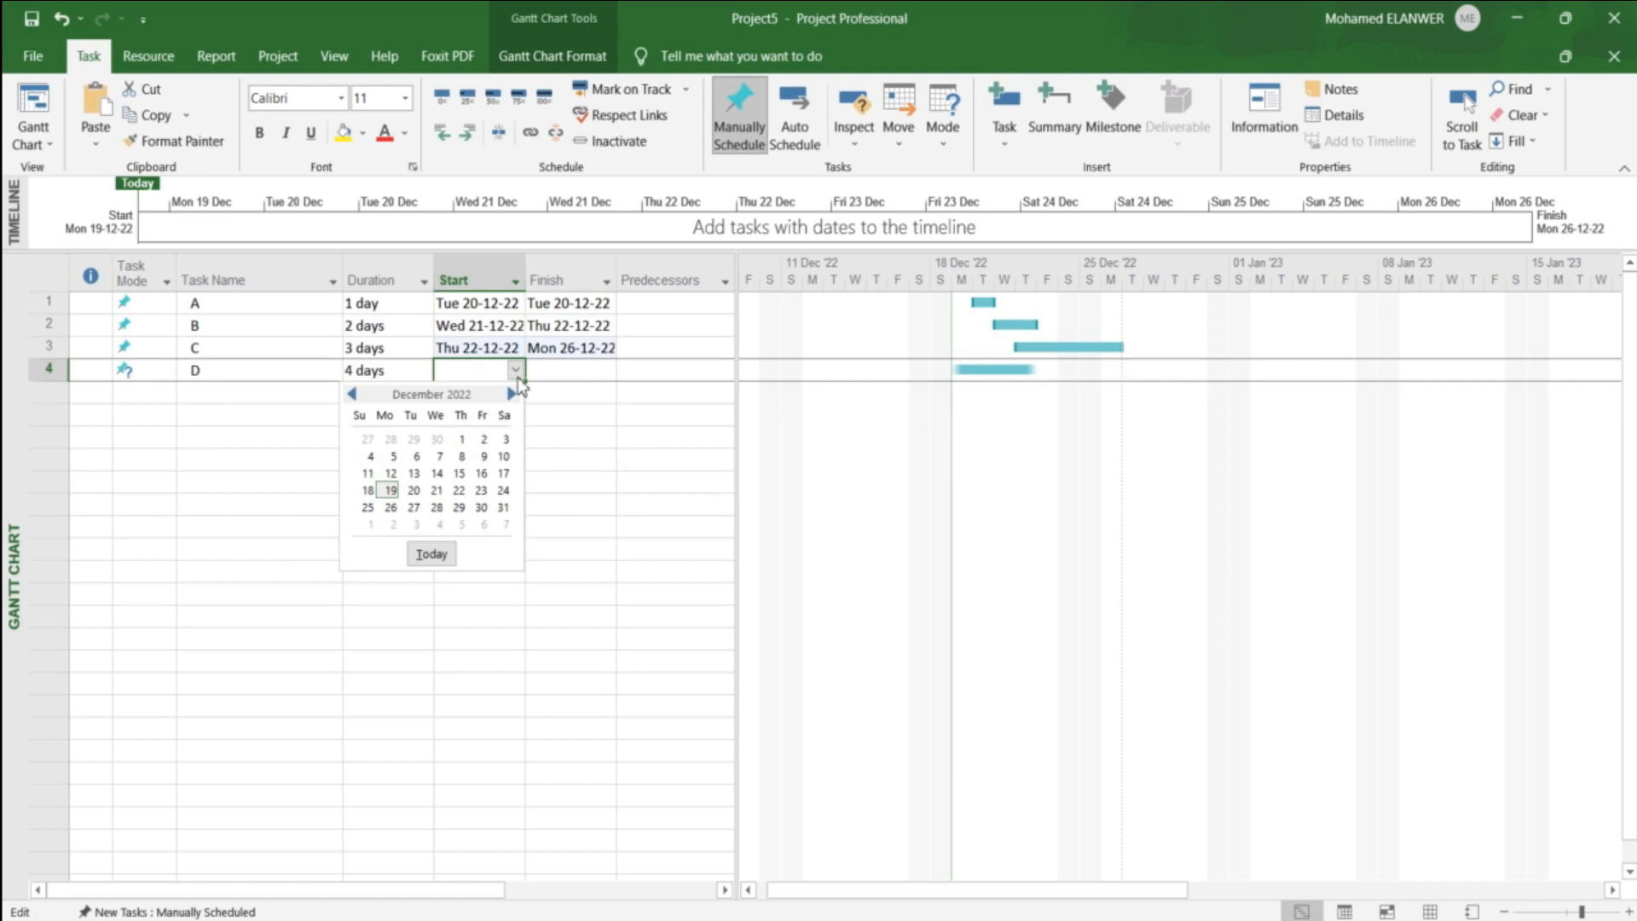
left_click(415, 490)
left_click(494, 458)
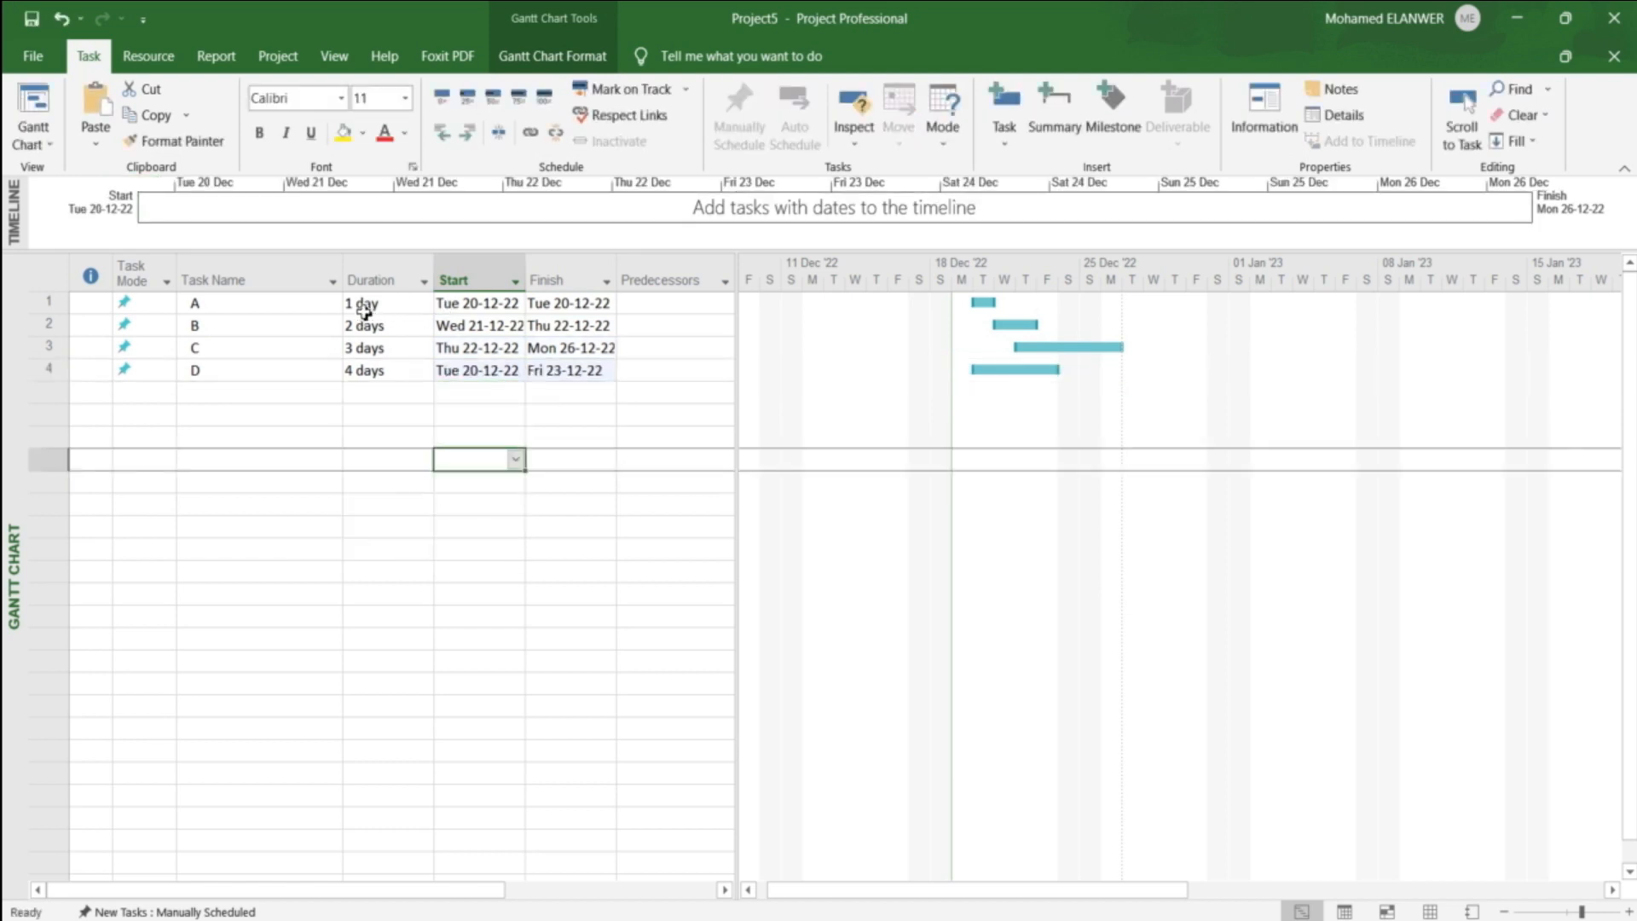
left_click(449, 309)
left_click(471, 333)
left_click(471, 357)
left_click(478, 375)
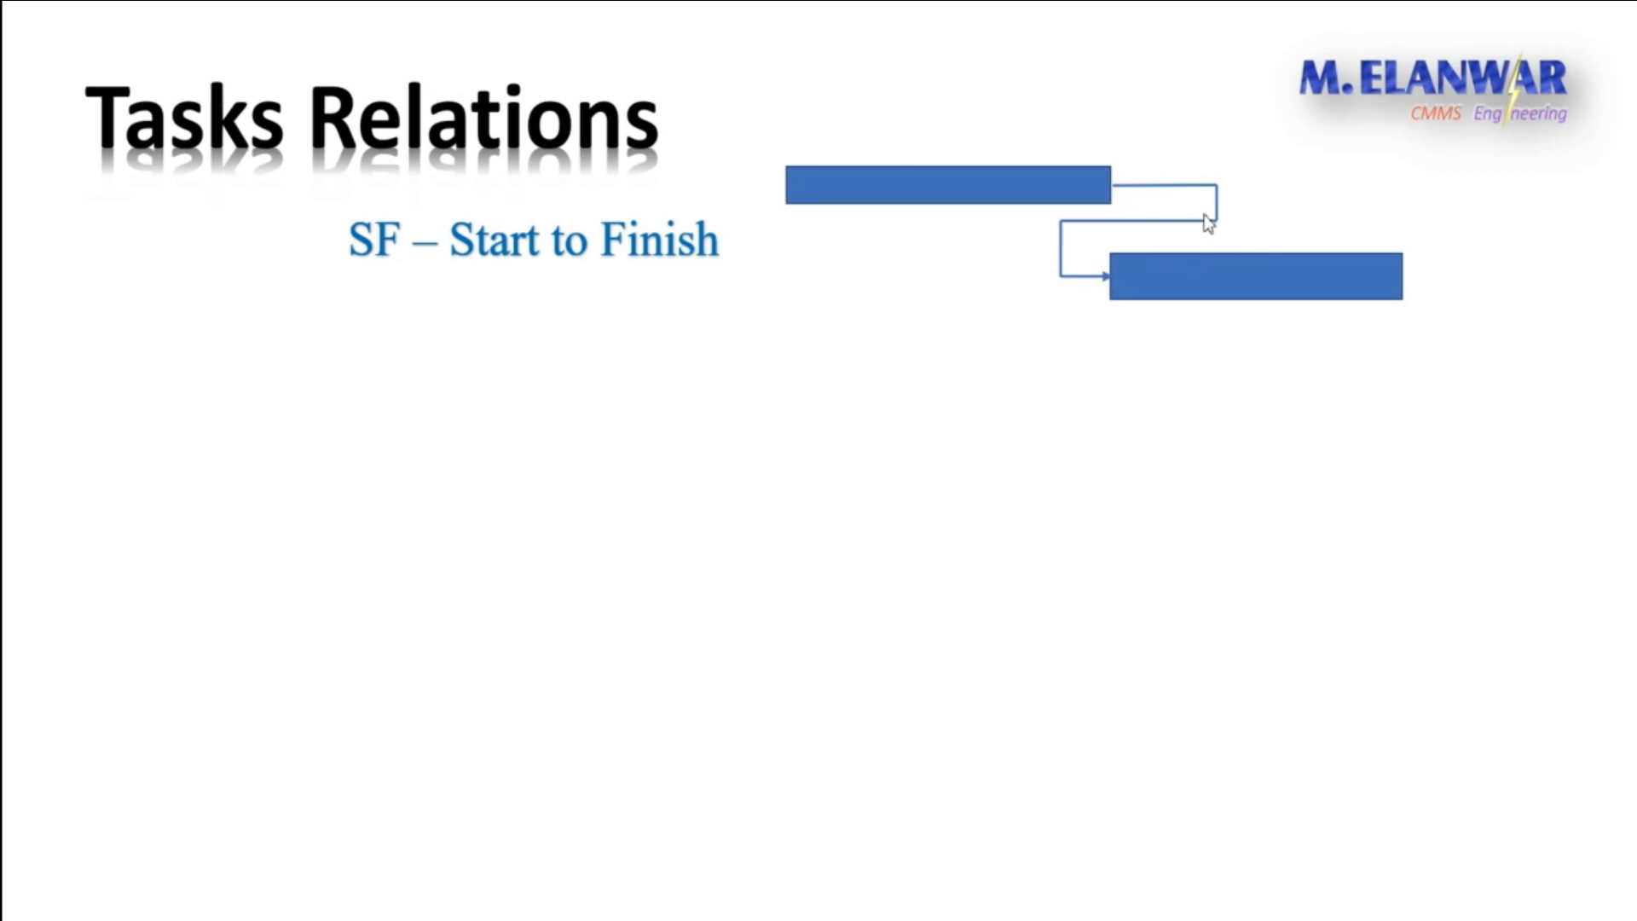
left_click(1074, 202)
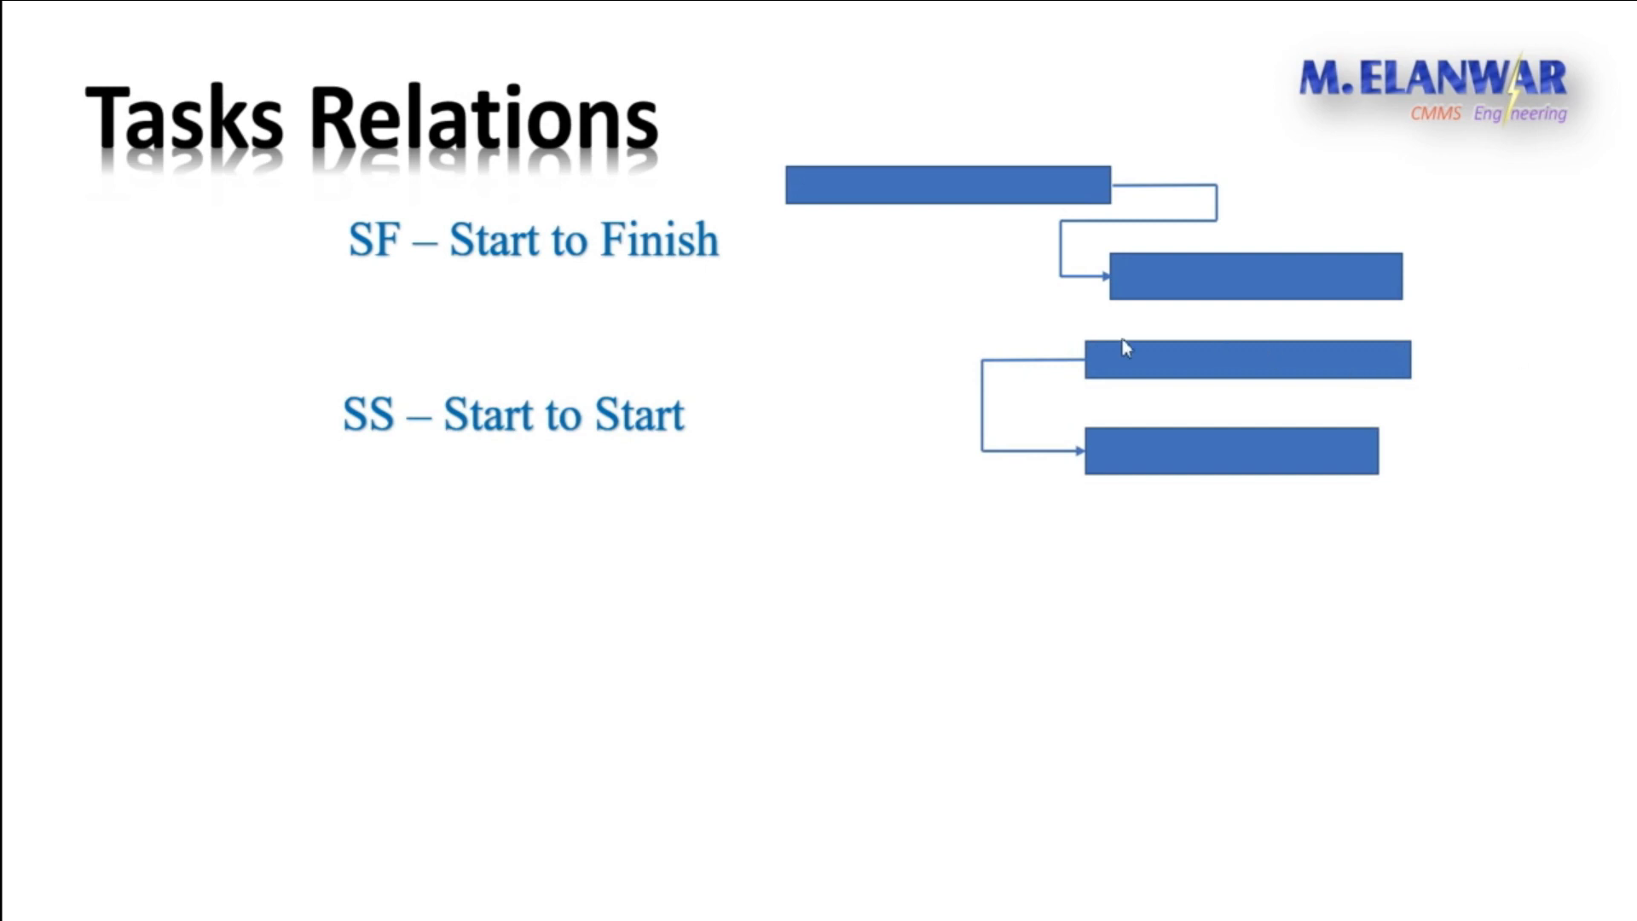
left_click(1077, 501)
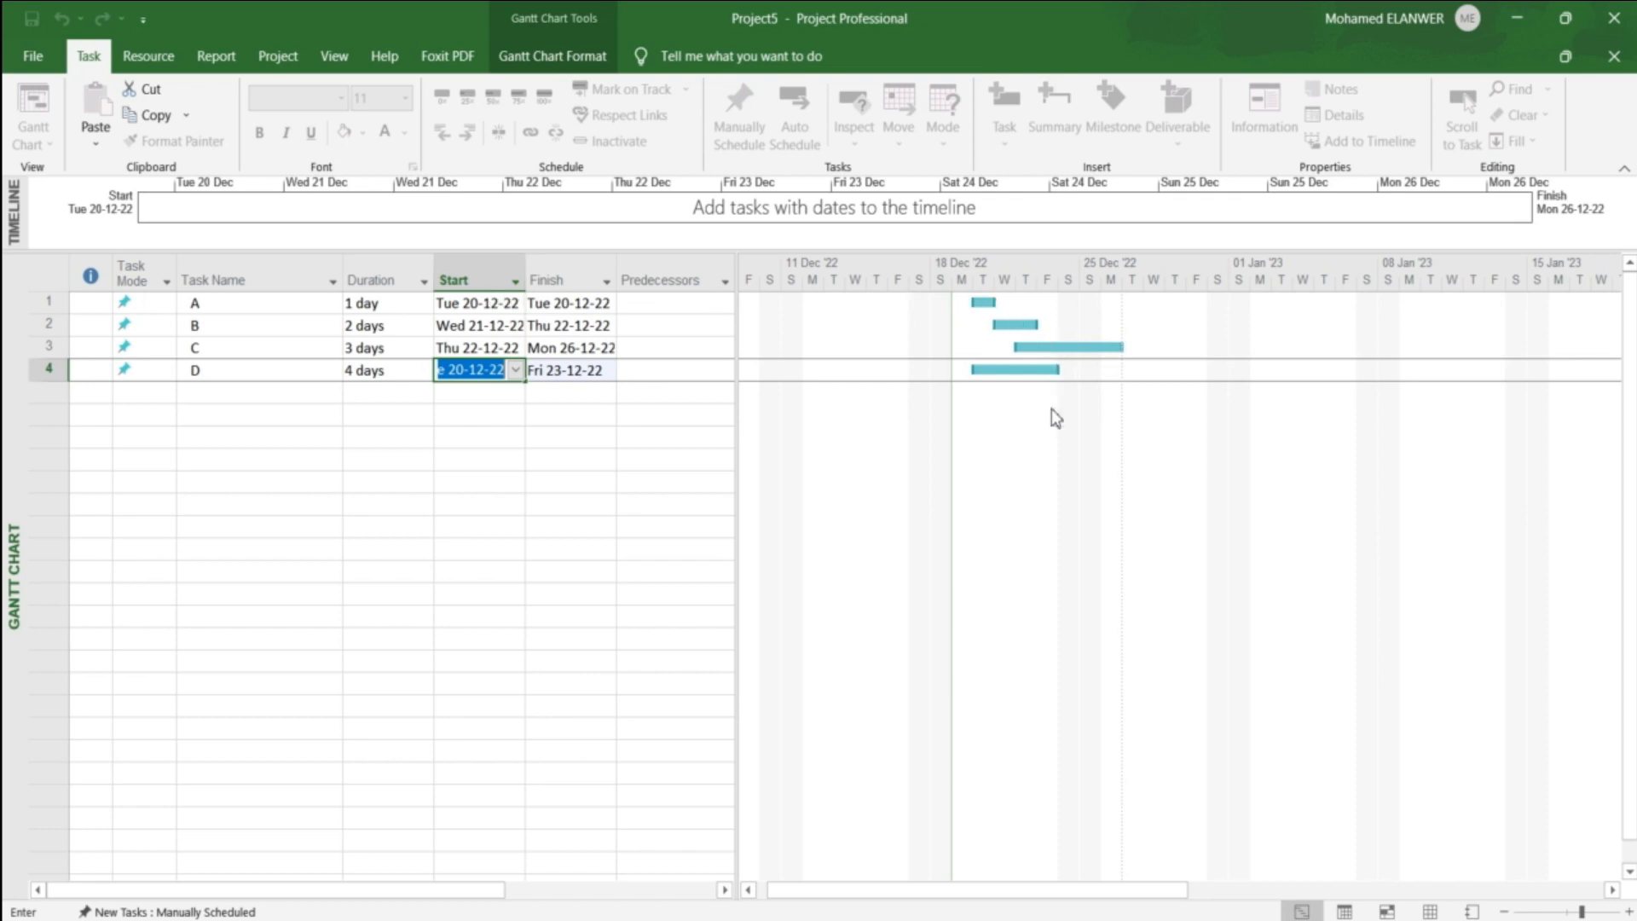
Step: Clear the start and finish dates of tasks B, C and D
left_click_drag(468, 325, 585, 384)
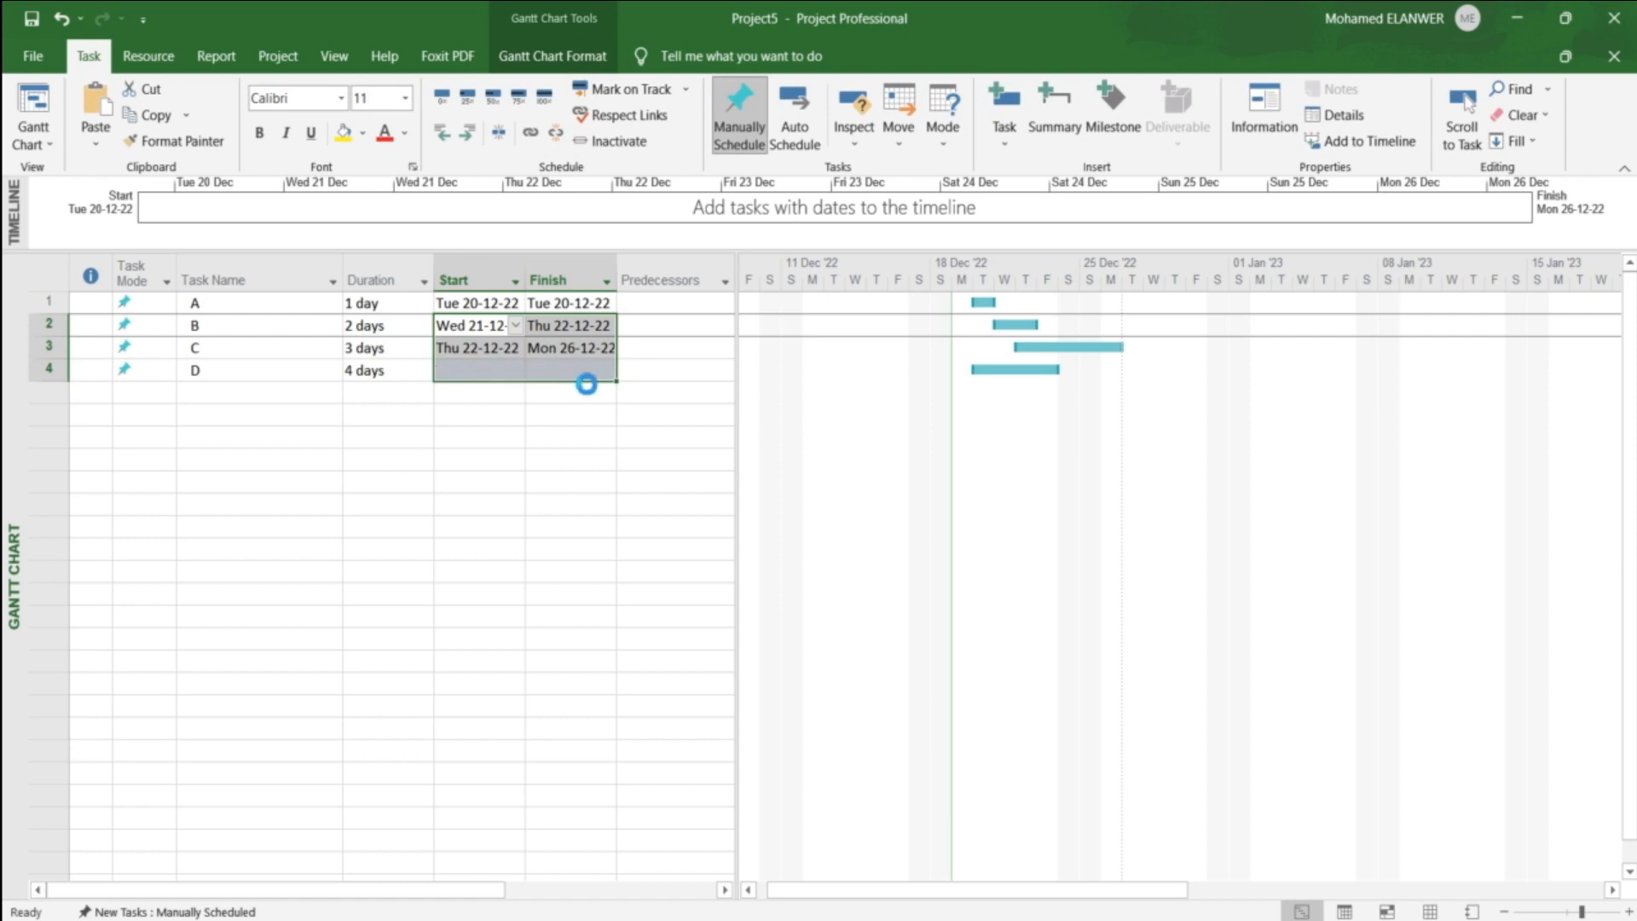
key("Delete")
left_click(566, 416)
Step: Re-enter the durations of tasks B, C and D as 2, 3 and 4 days
left_click(392, 327)
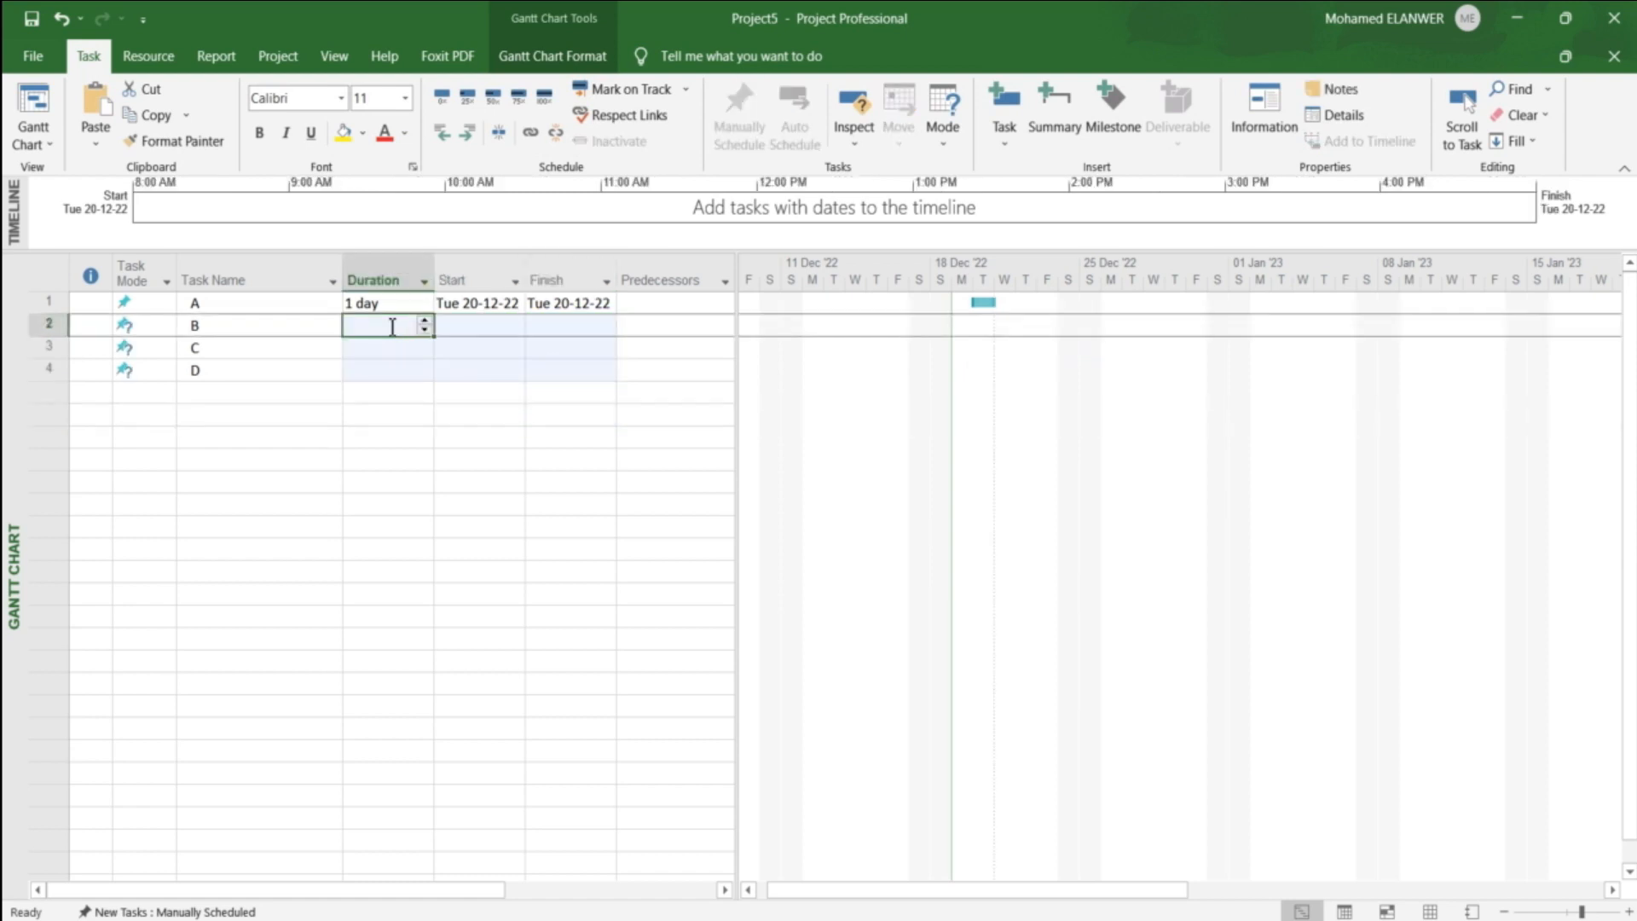
type("2")
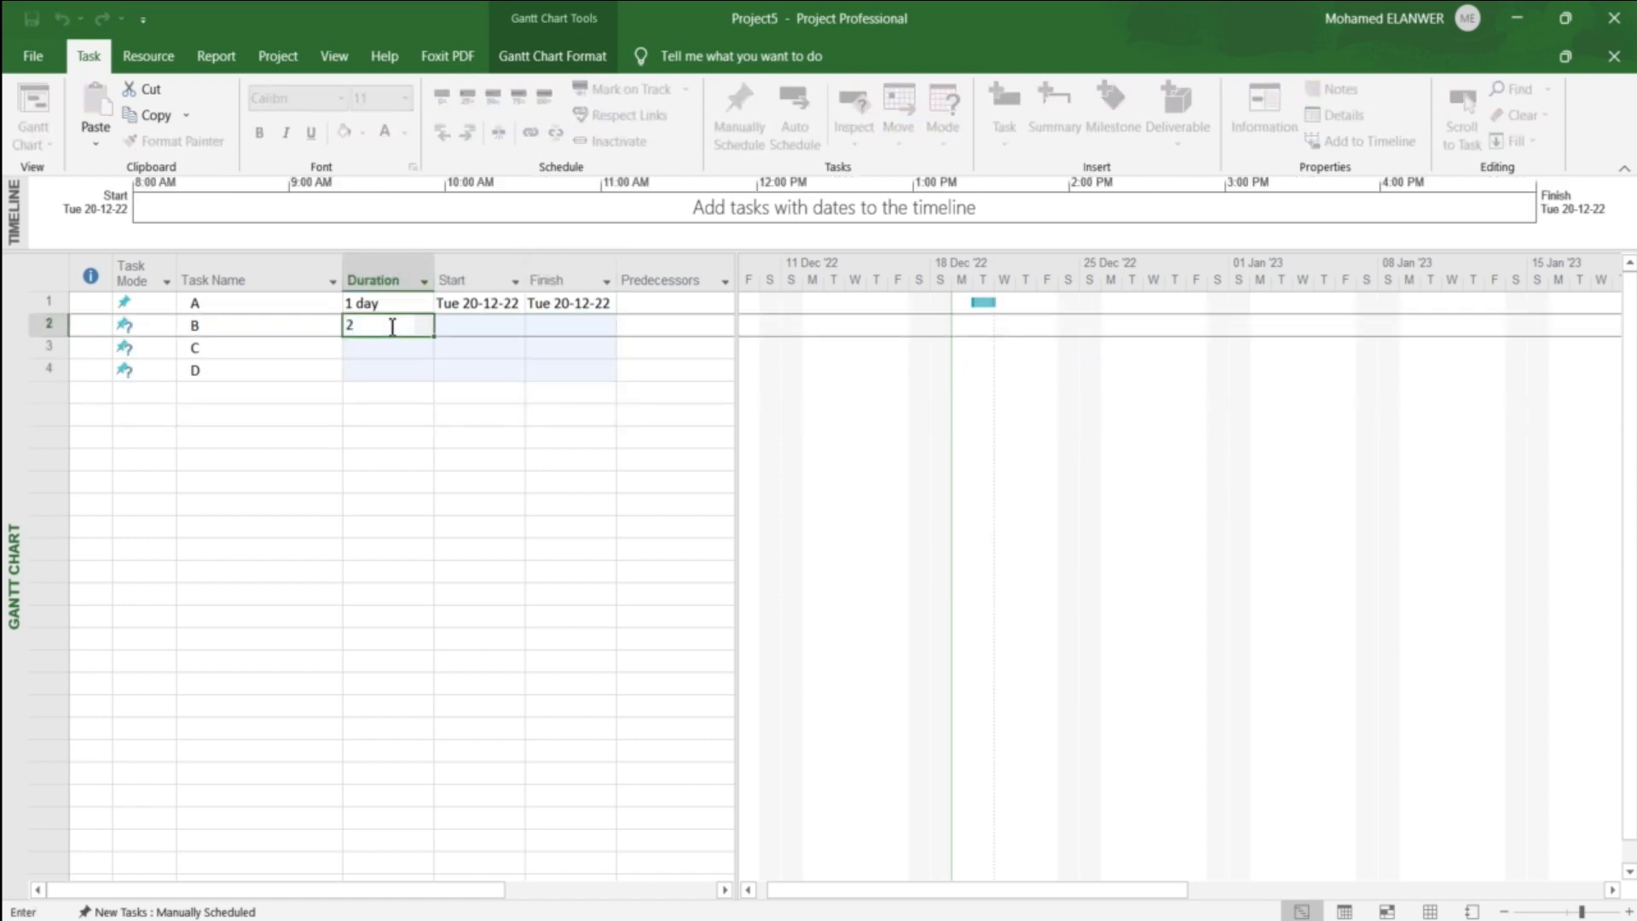
key("Return")
type("3")
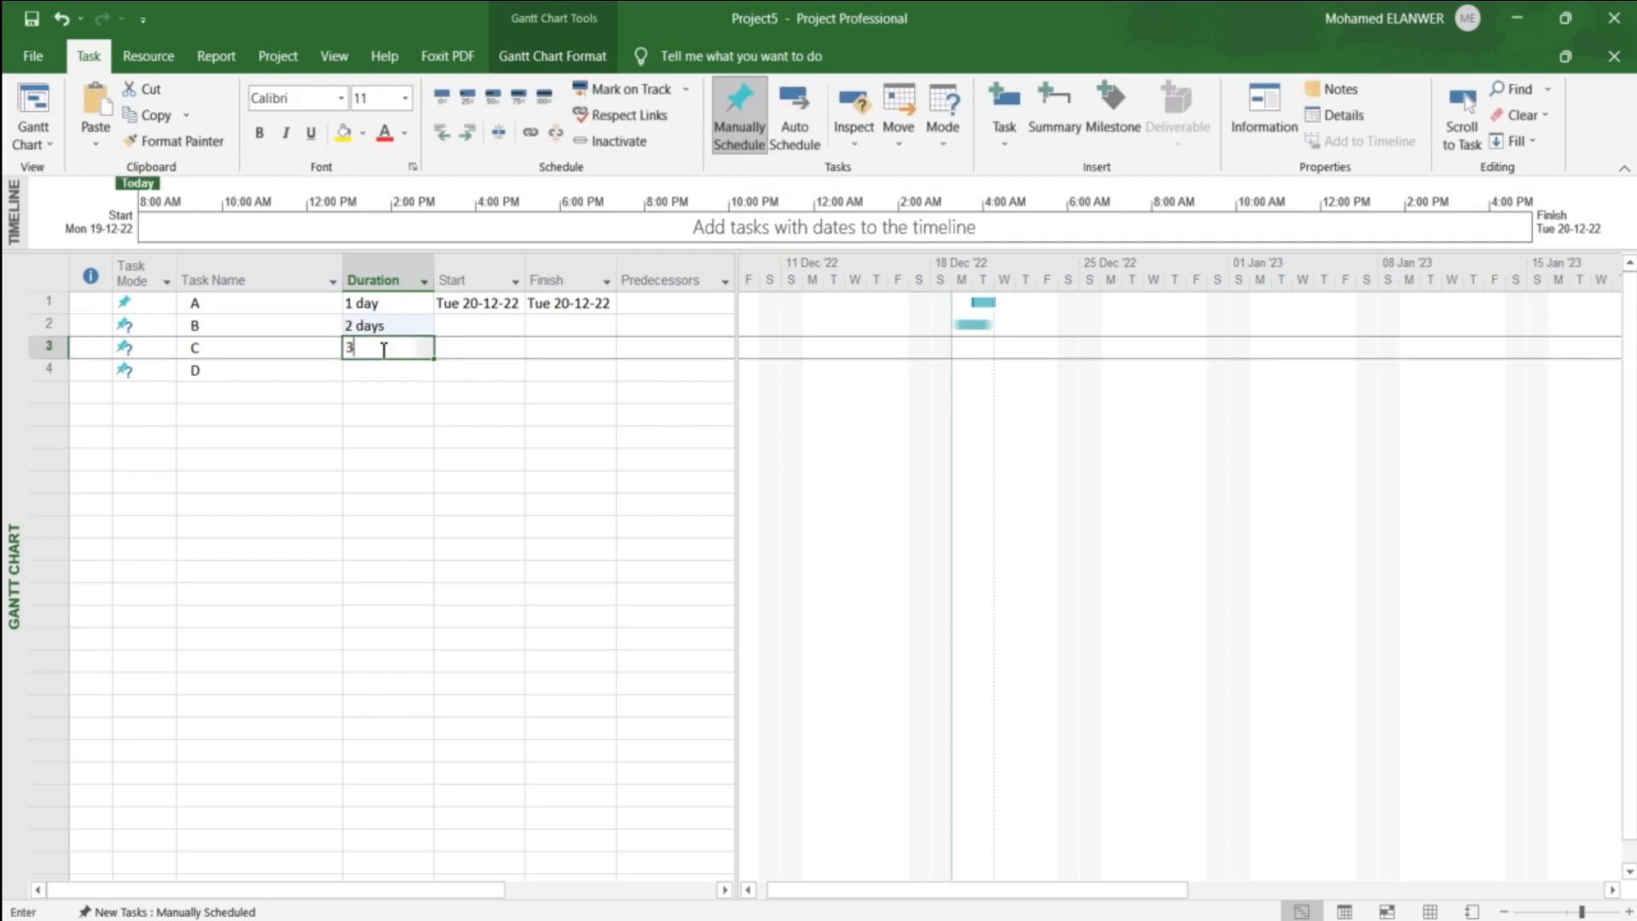
key("Return")
type("4")
key("Return")
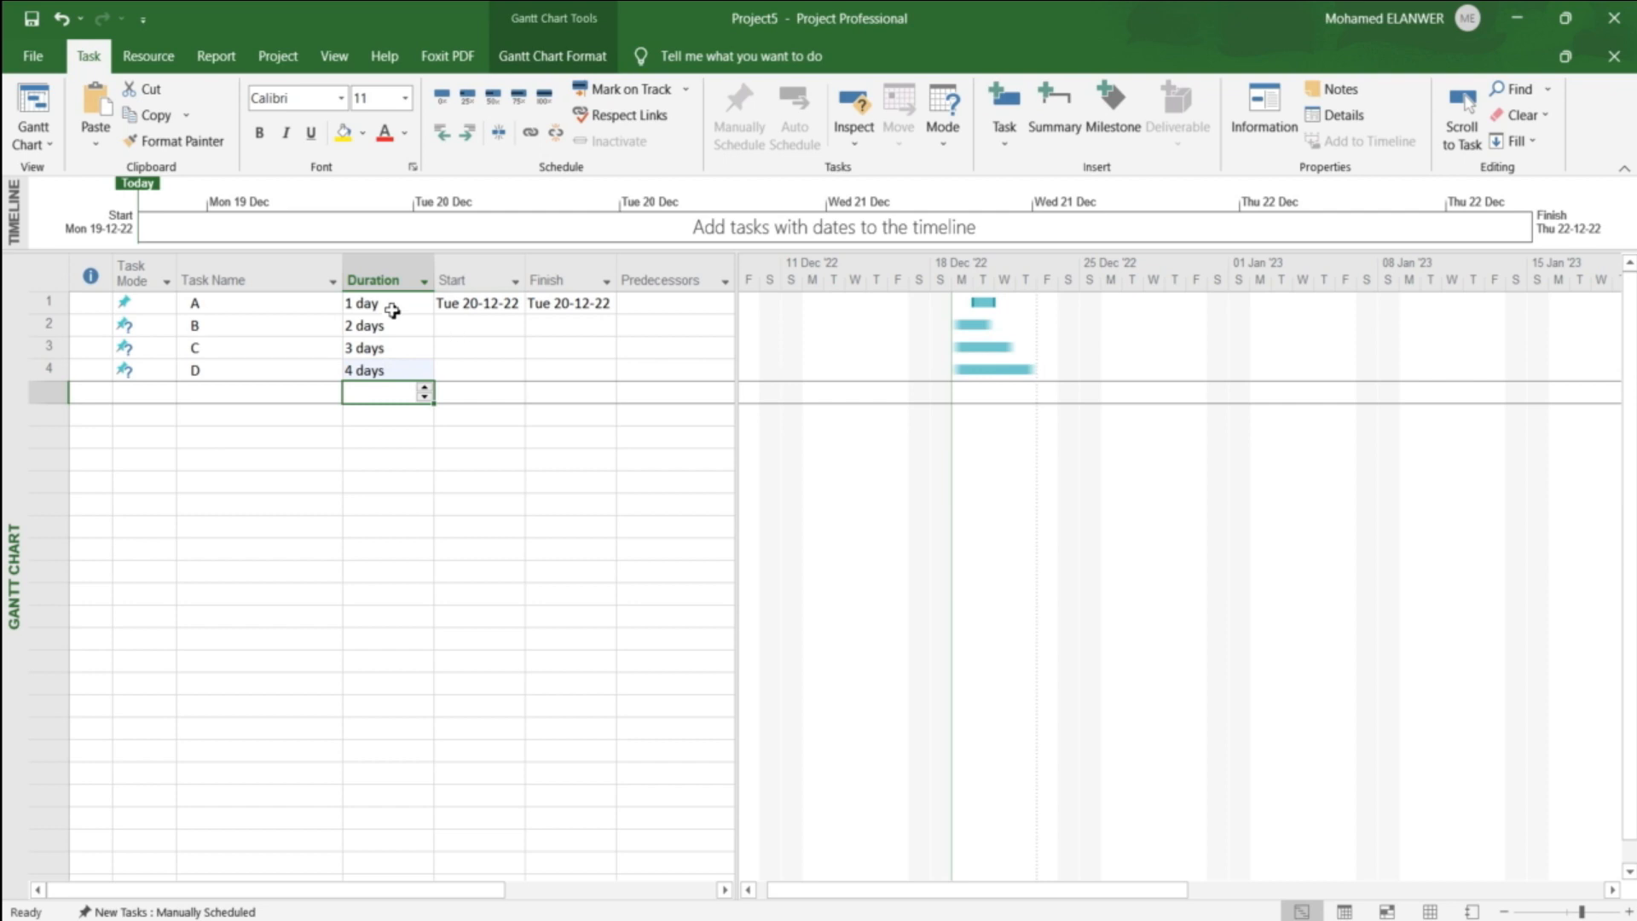
Step: Link the tasks in sequence by setting predecessor 1 for task B, 2 for task C and 3 for task D
left_click(497, 310)
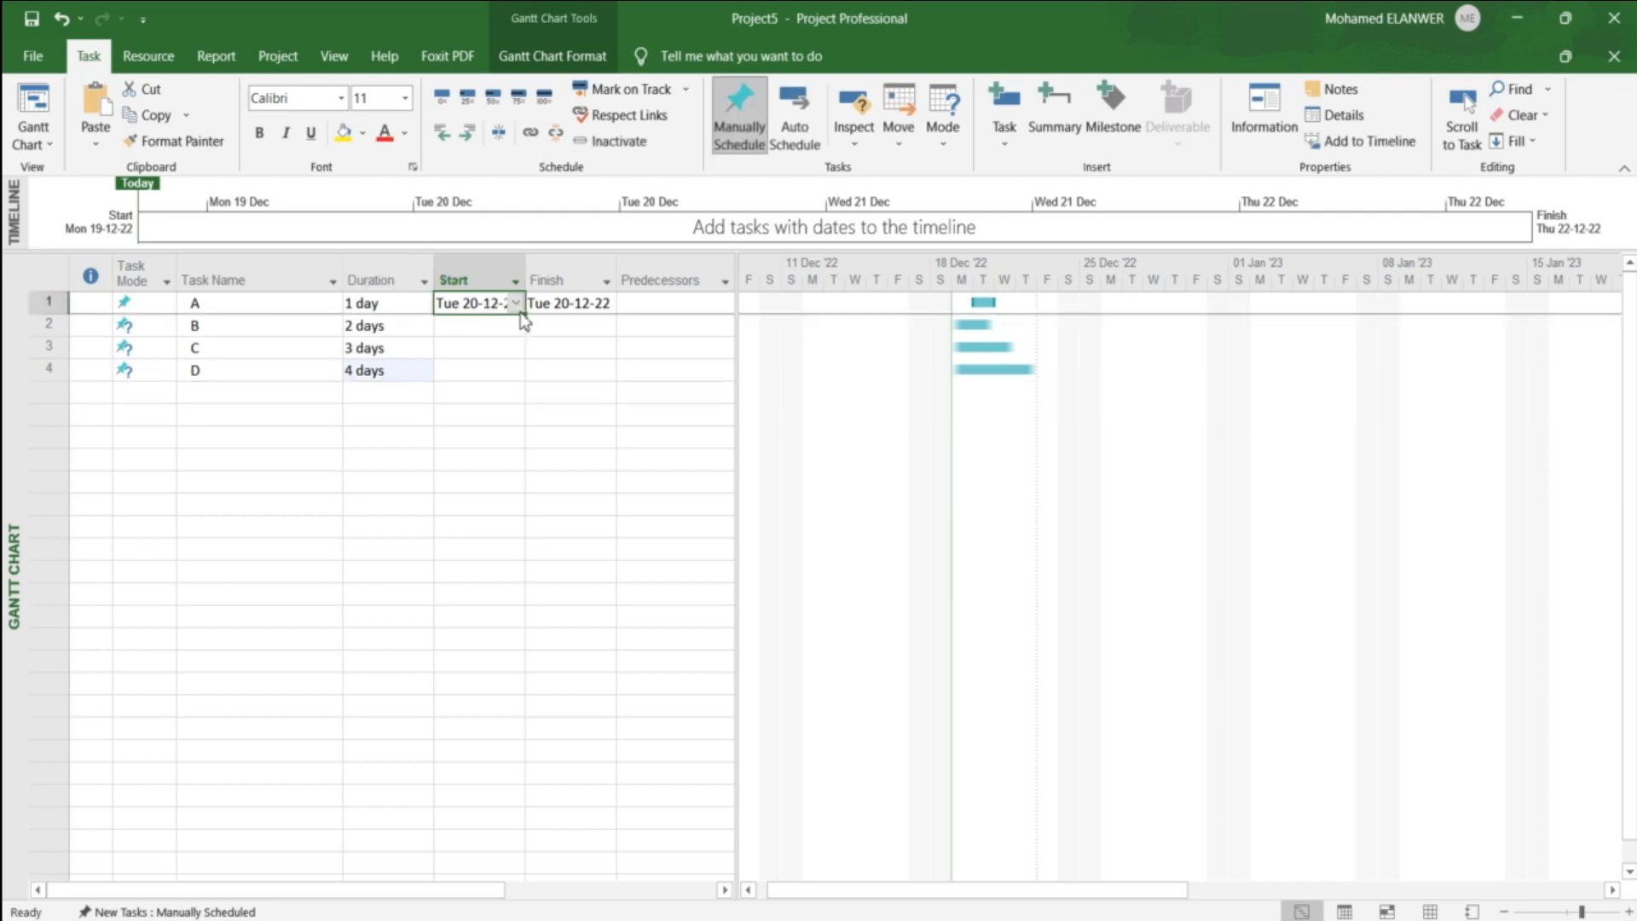
left_click(561, 304)
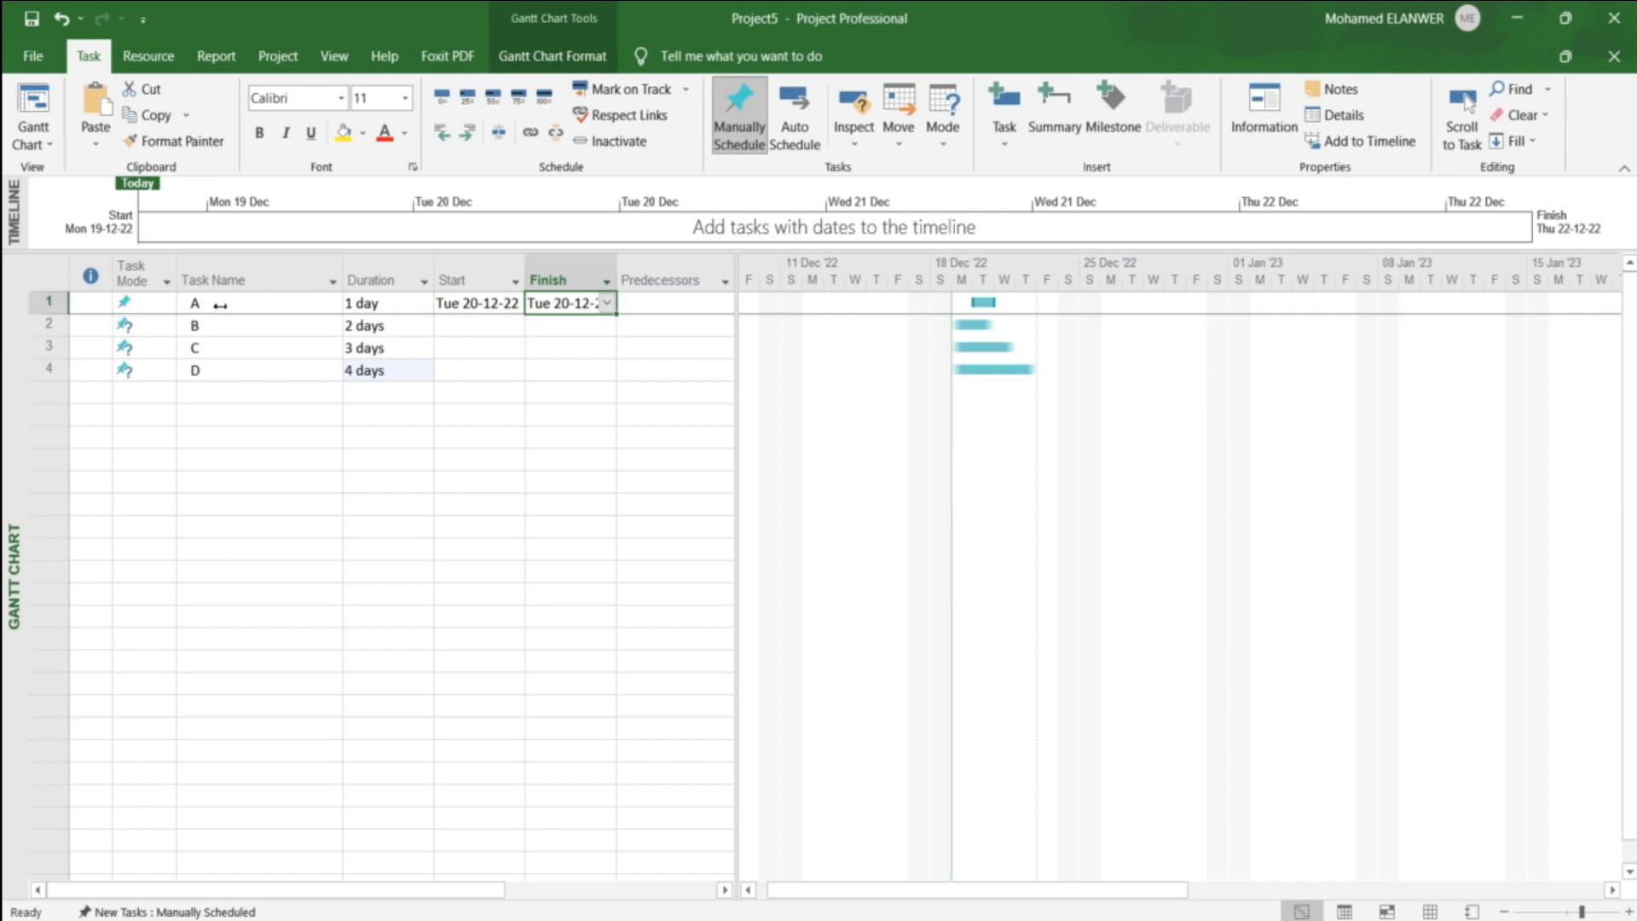
left_click(659, 325)
left_click(672, 279)
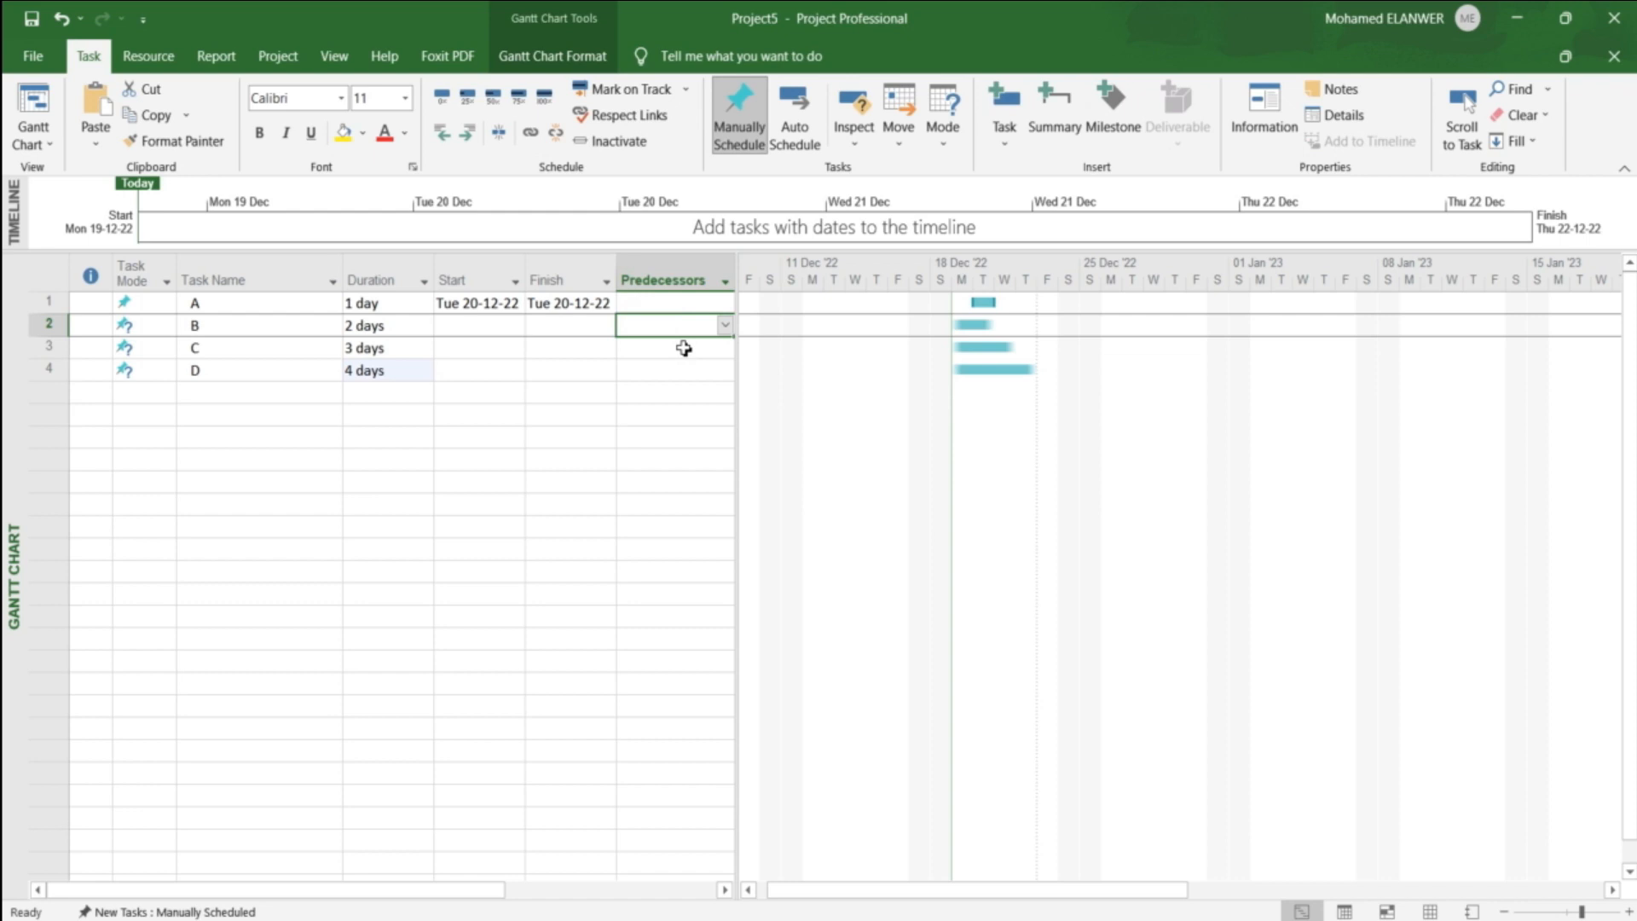
type("1")
key("Return")
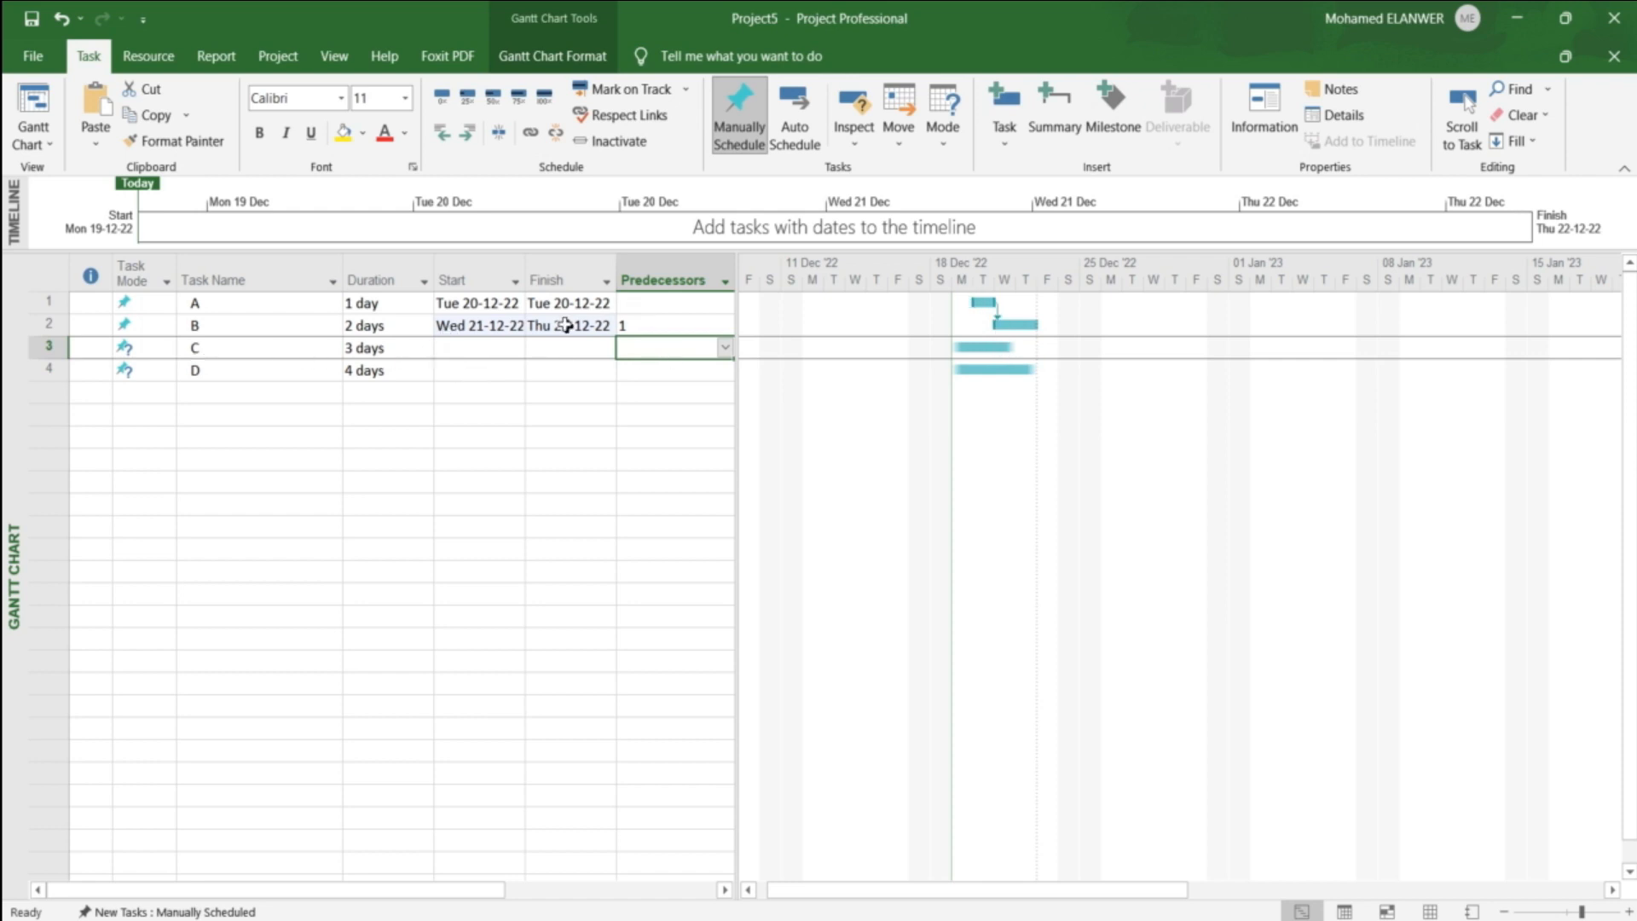
type("2")
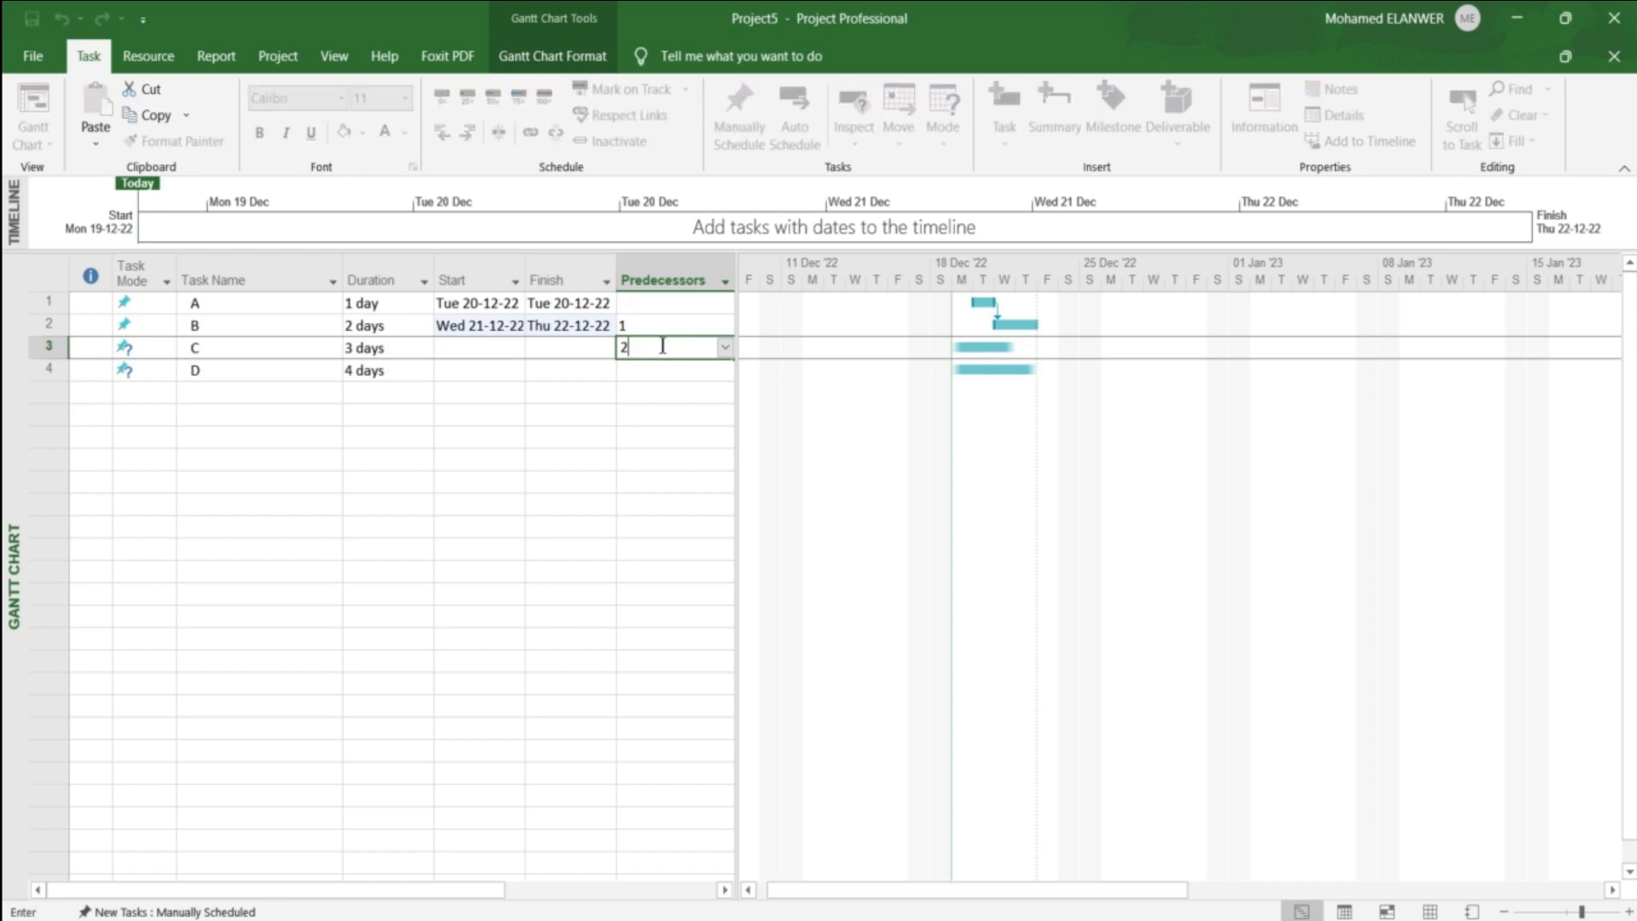
key("Return")
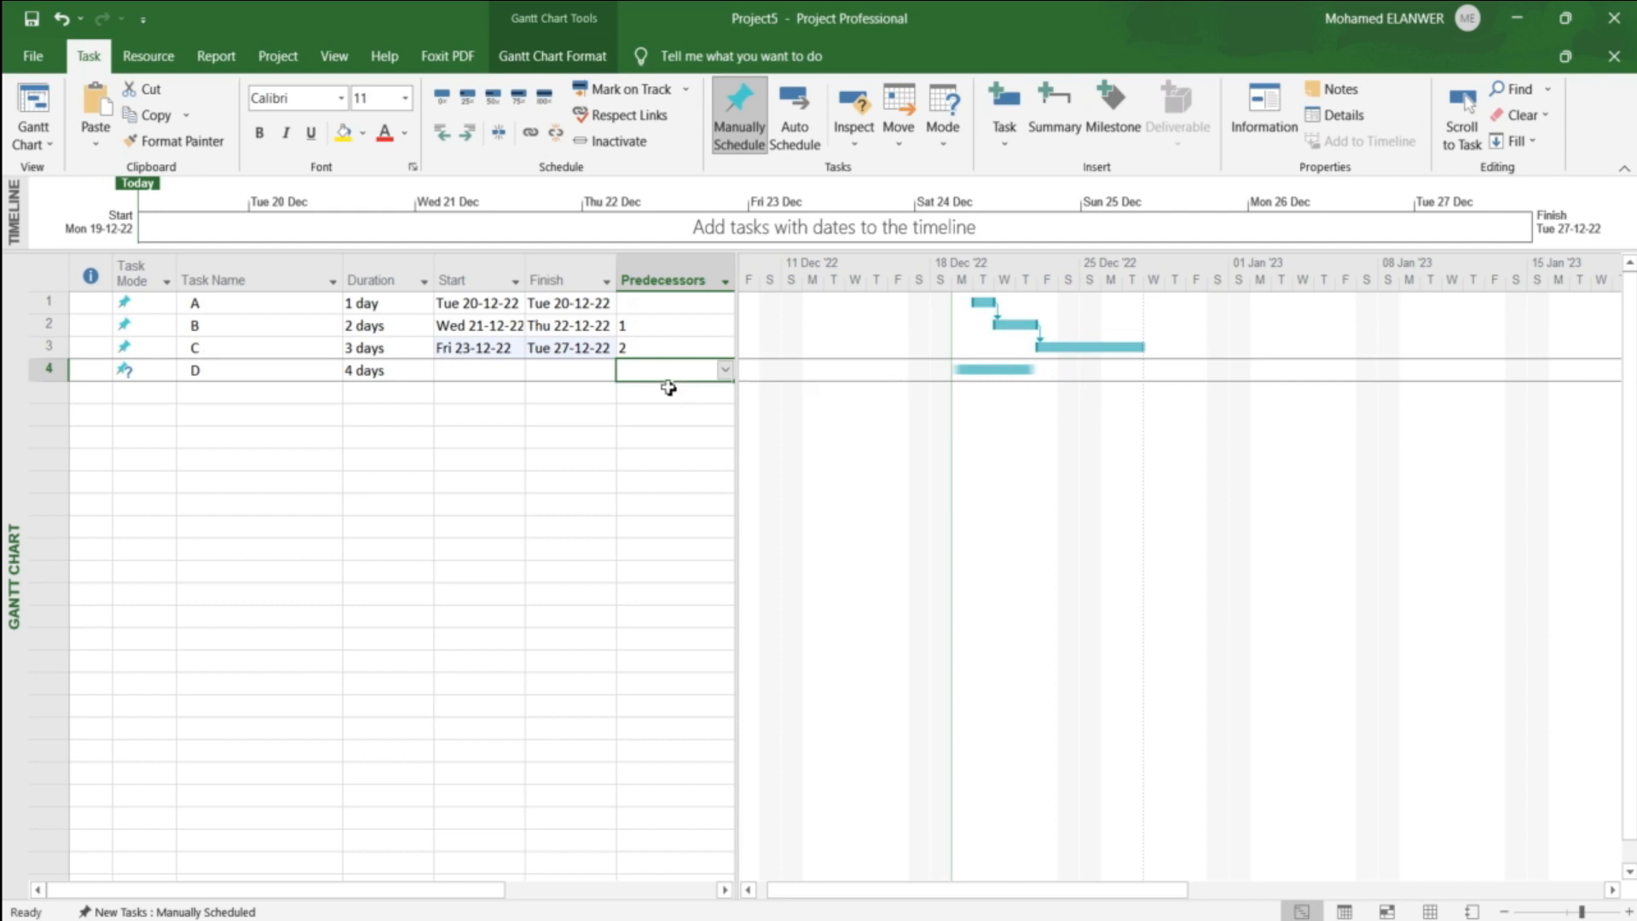
type("3")
key("Return")
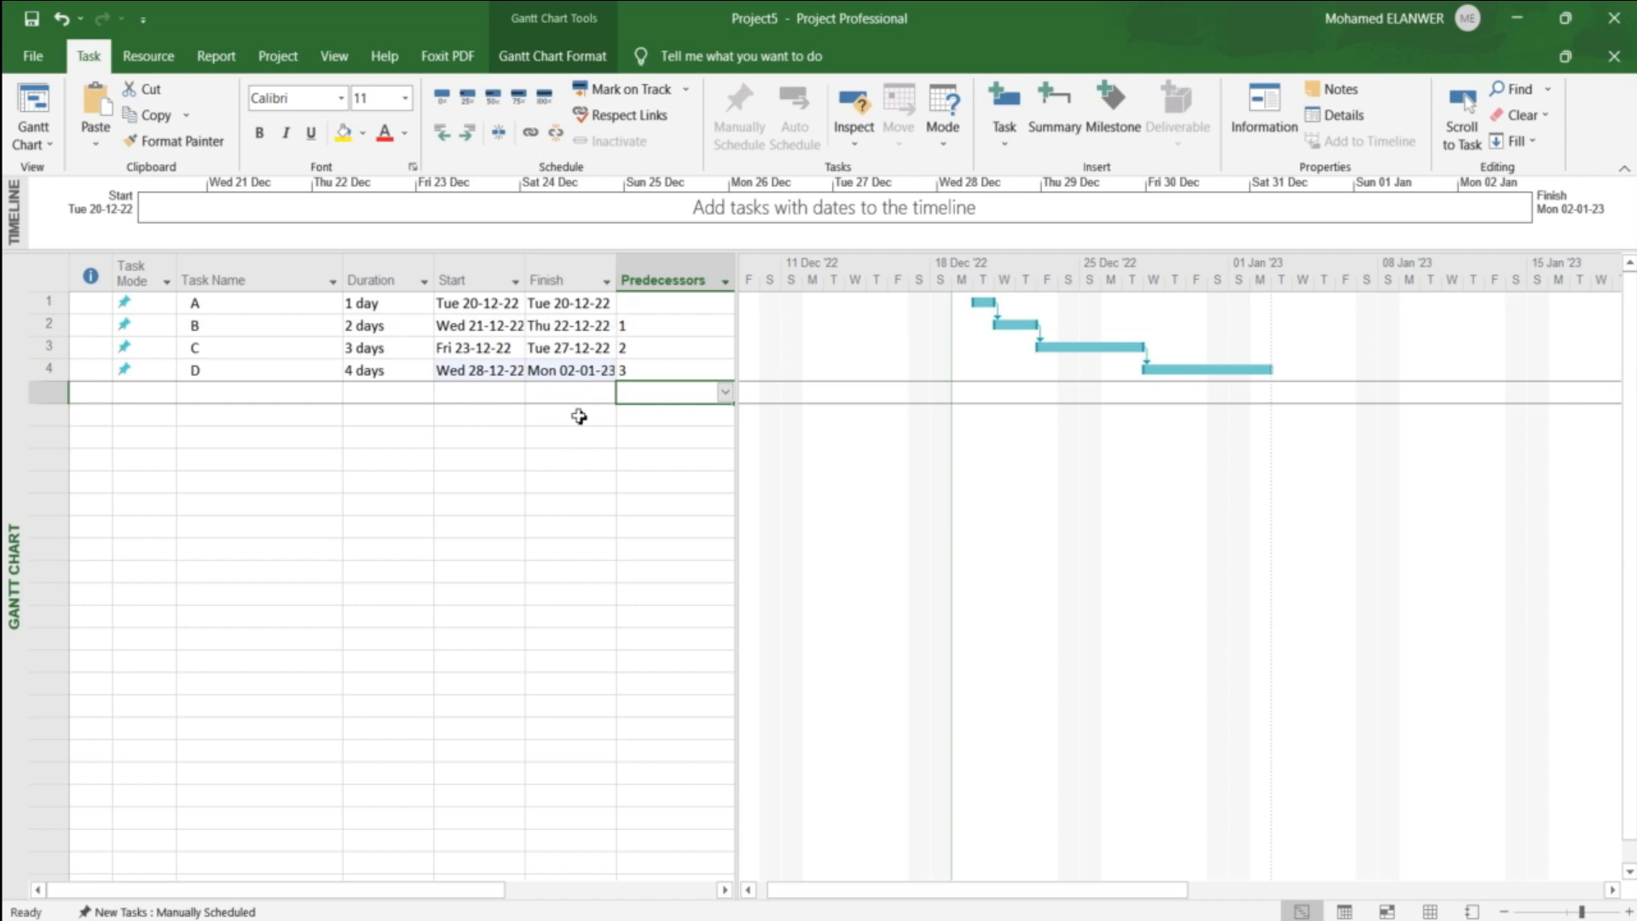
left_click(653, 328)
left_click(654, 348)
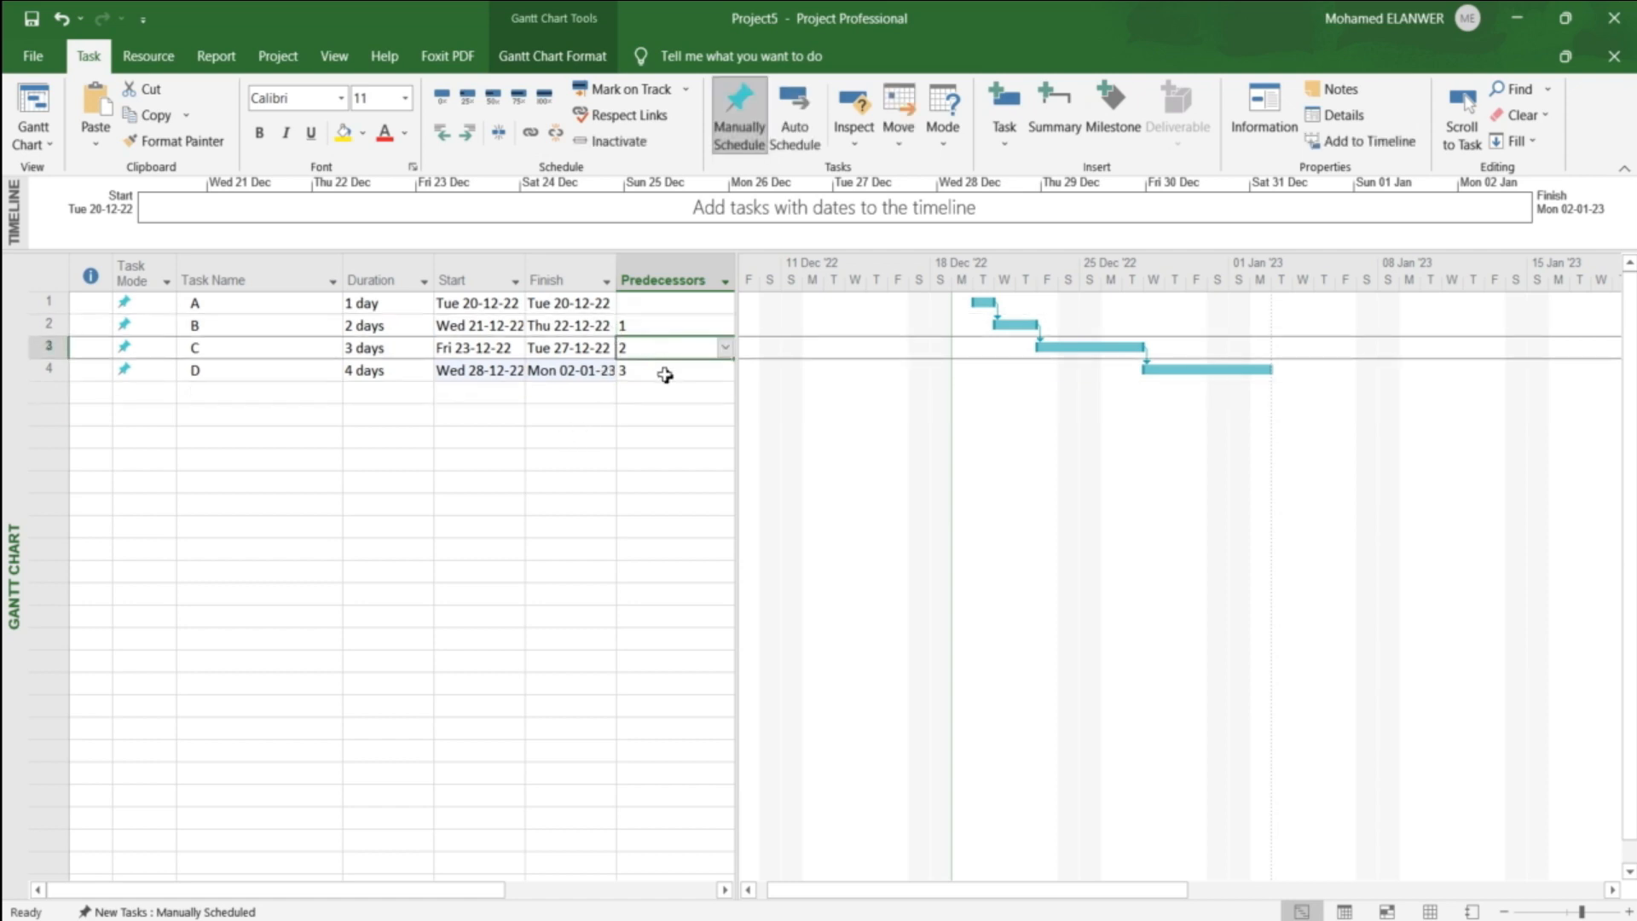
left_click(664, 374)
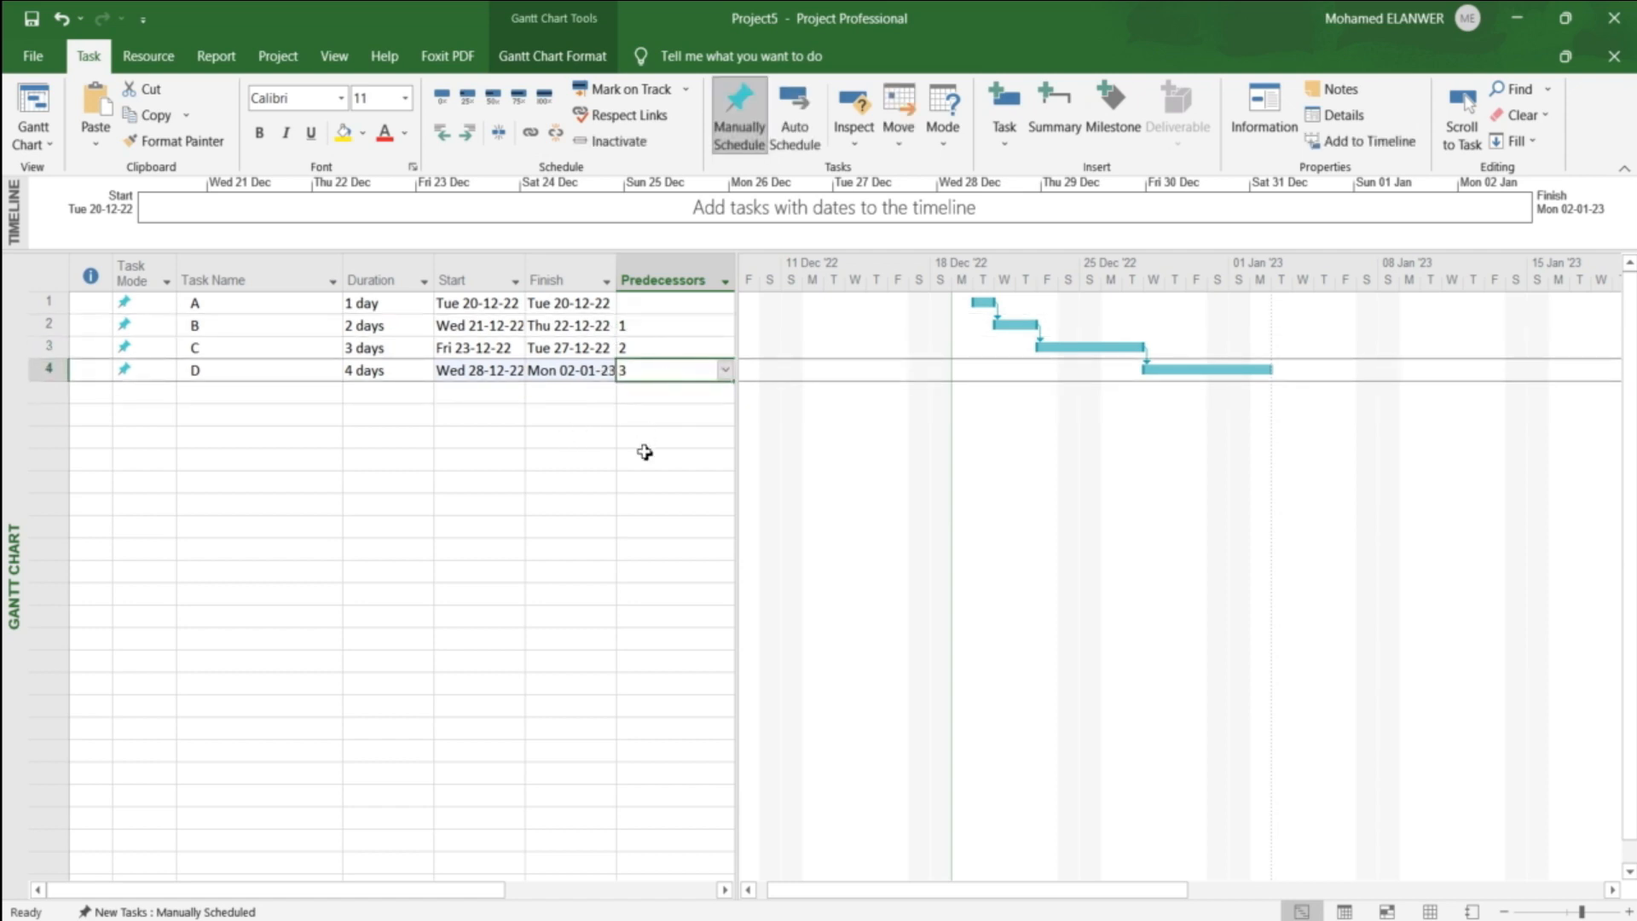
left_click(286, 330)
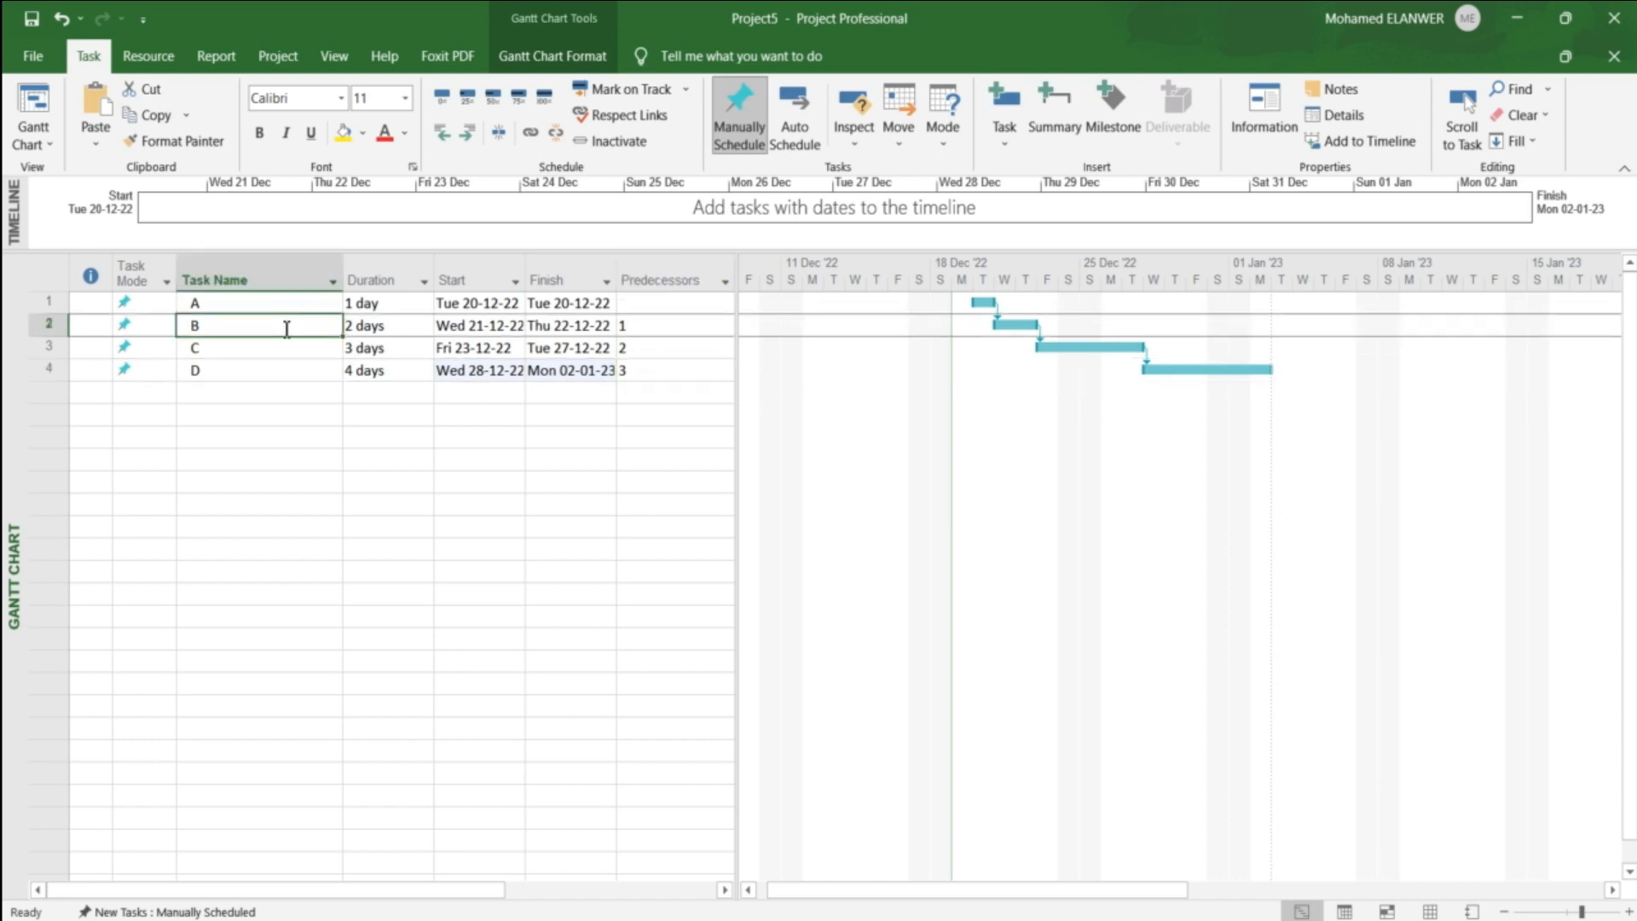
Step: Change task B's predecessor link to task A to the Start-to-Start (SS) type
double_click(286, 330)
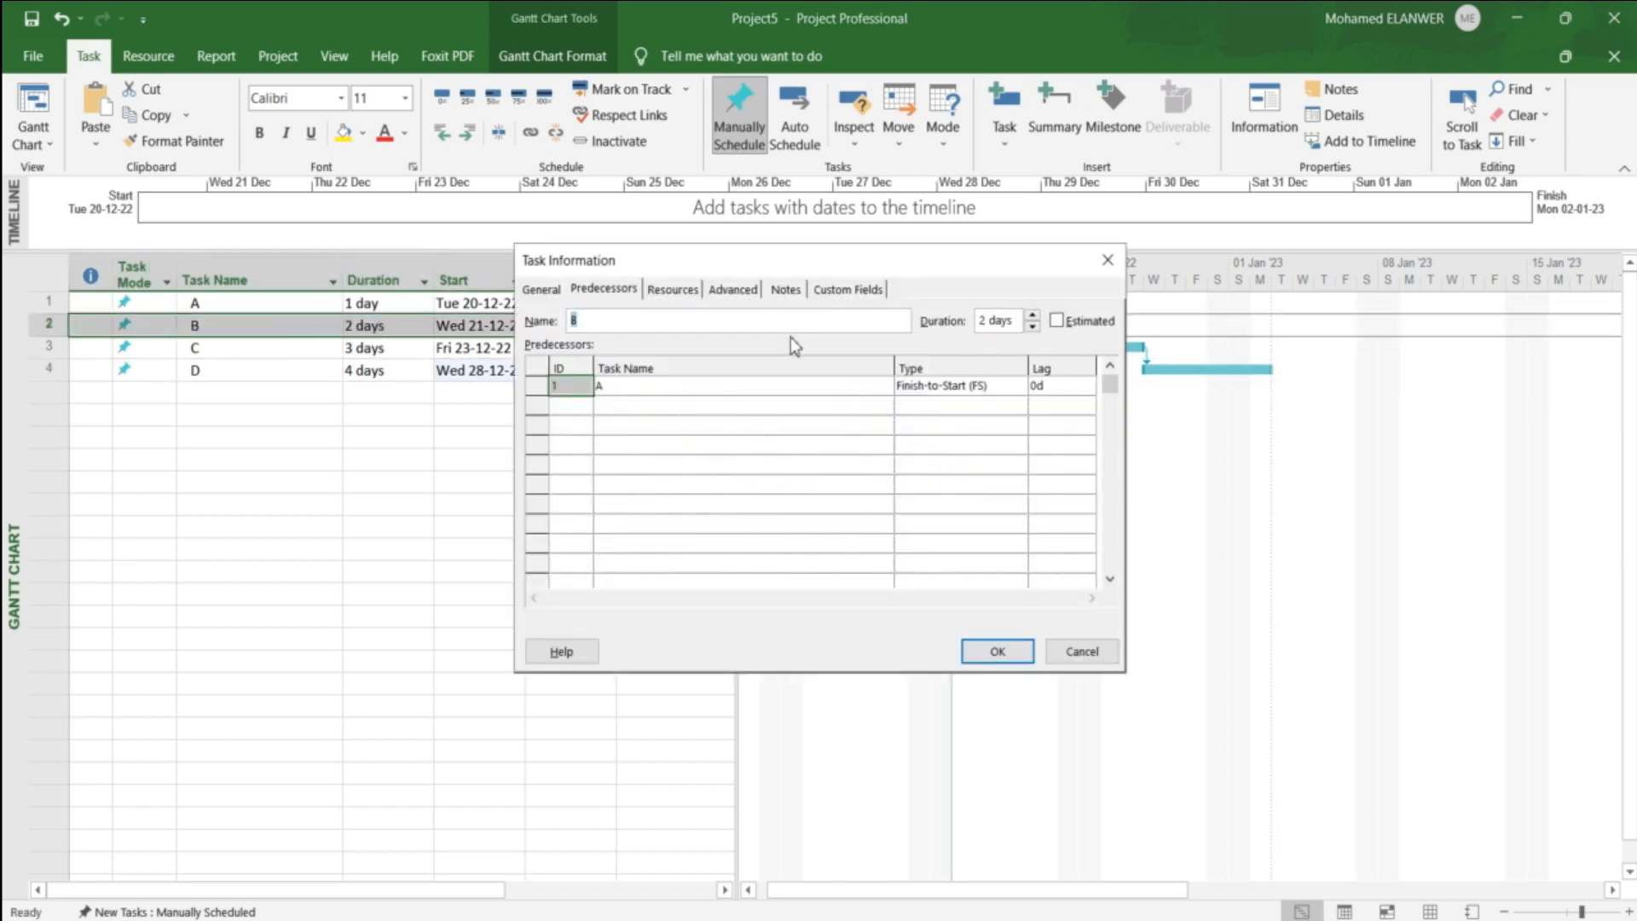
left_click(551, 289)
left_click(620, 294)
left_click(993, 389)
left_click(1017, 387)
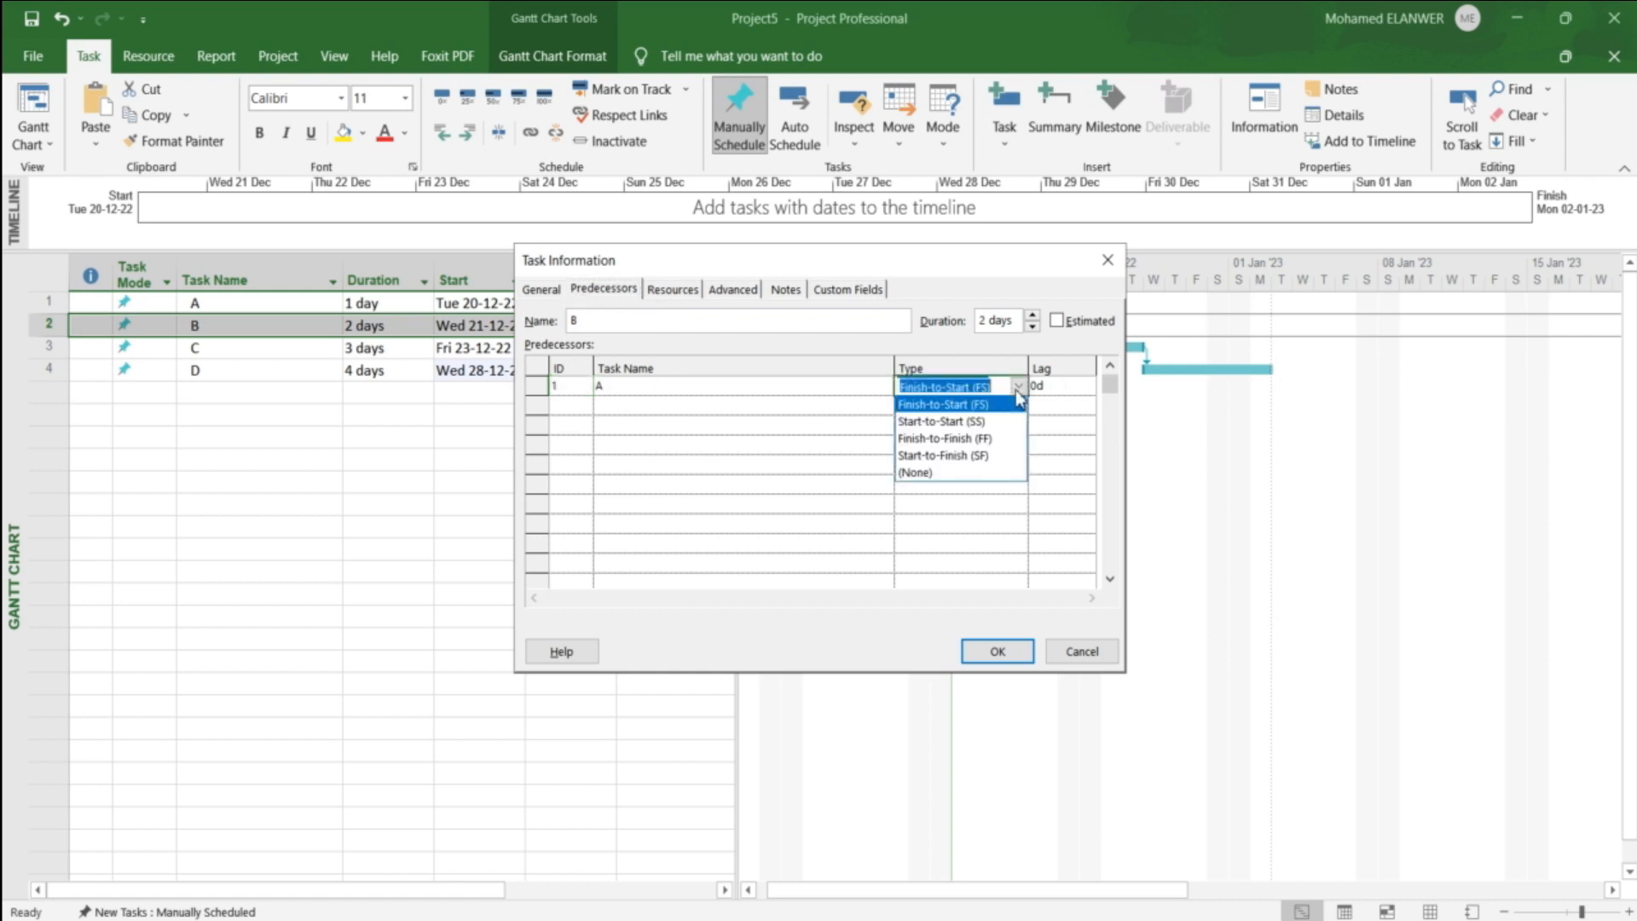
left_click(986, 421)
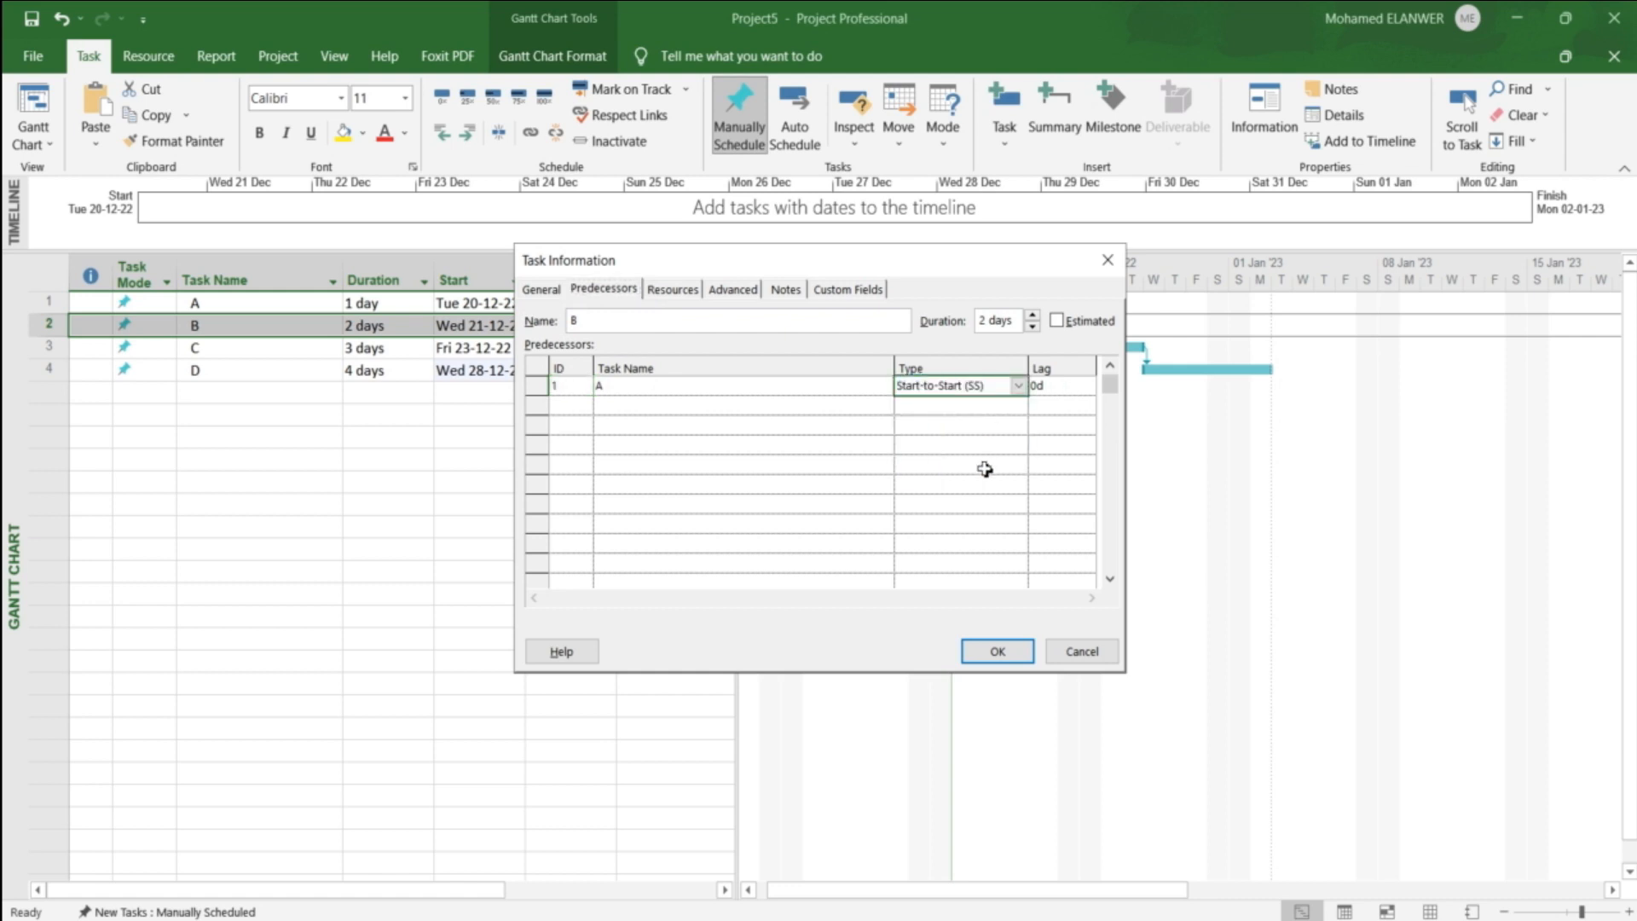
left_click(998, 652)
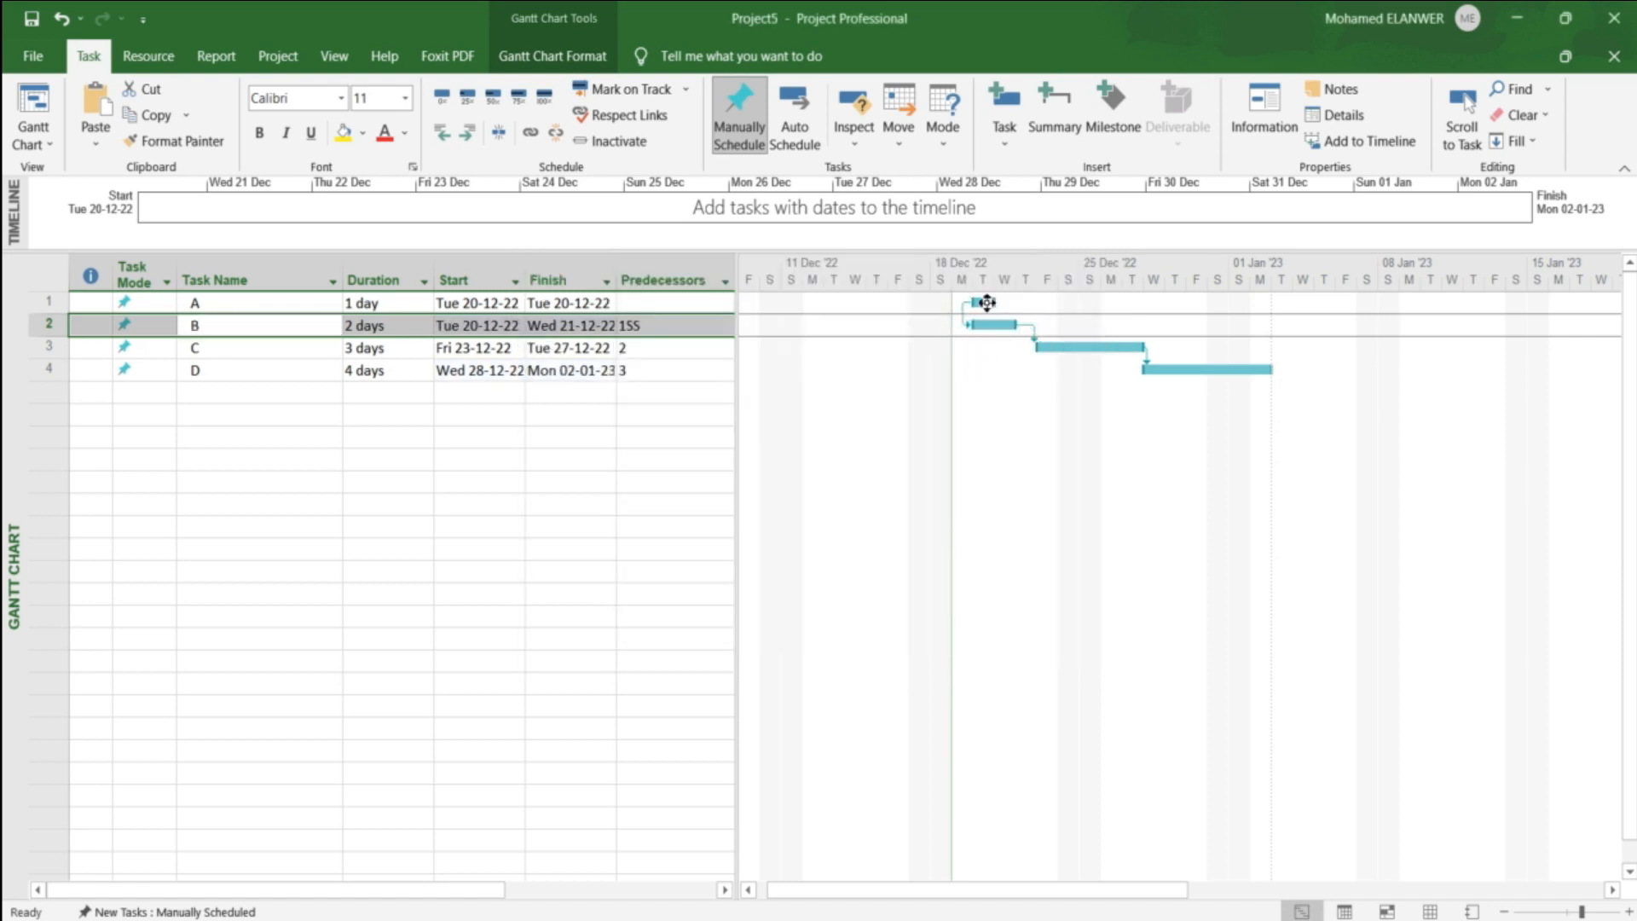
Step: Make task C's link to task B finish-to-finish by setting its predecessor to 2FF
left_click(649, 347)
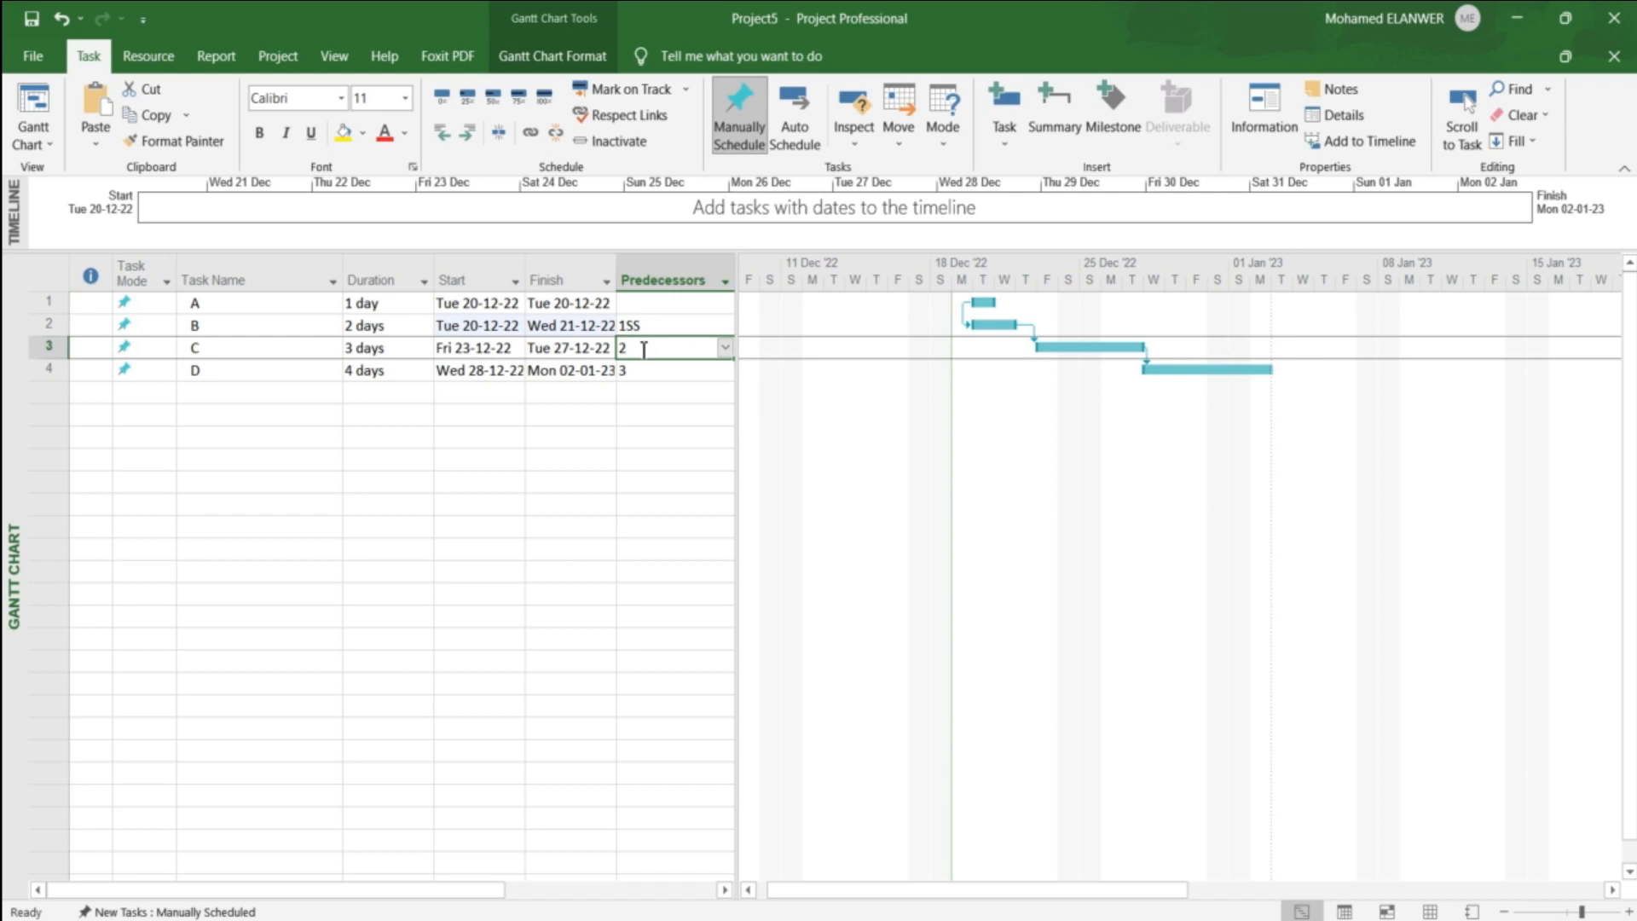
left_click(643, 349)
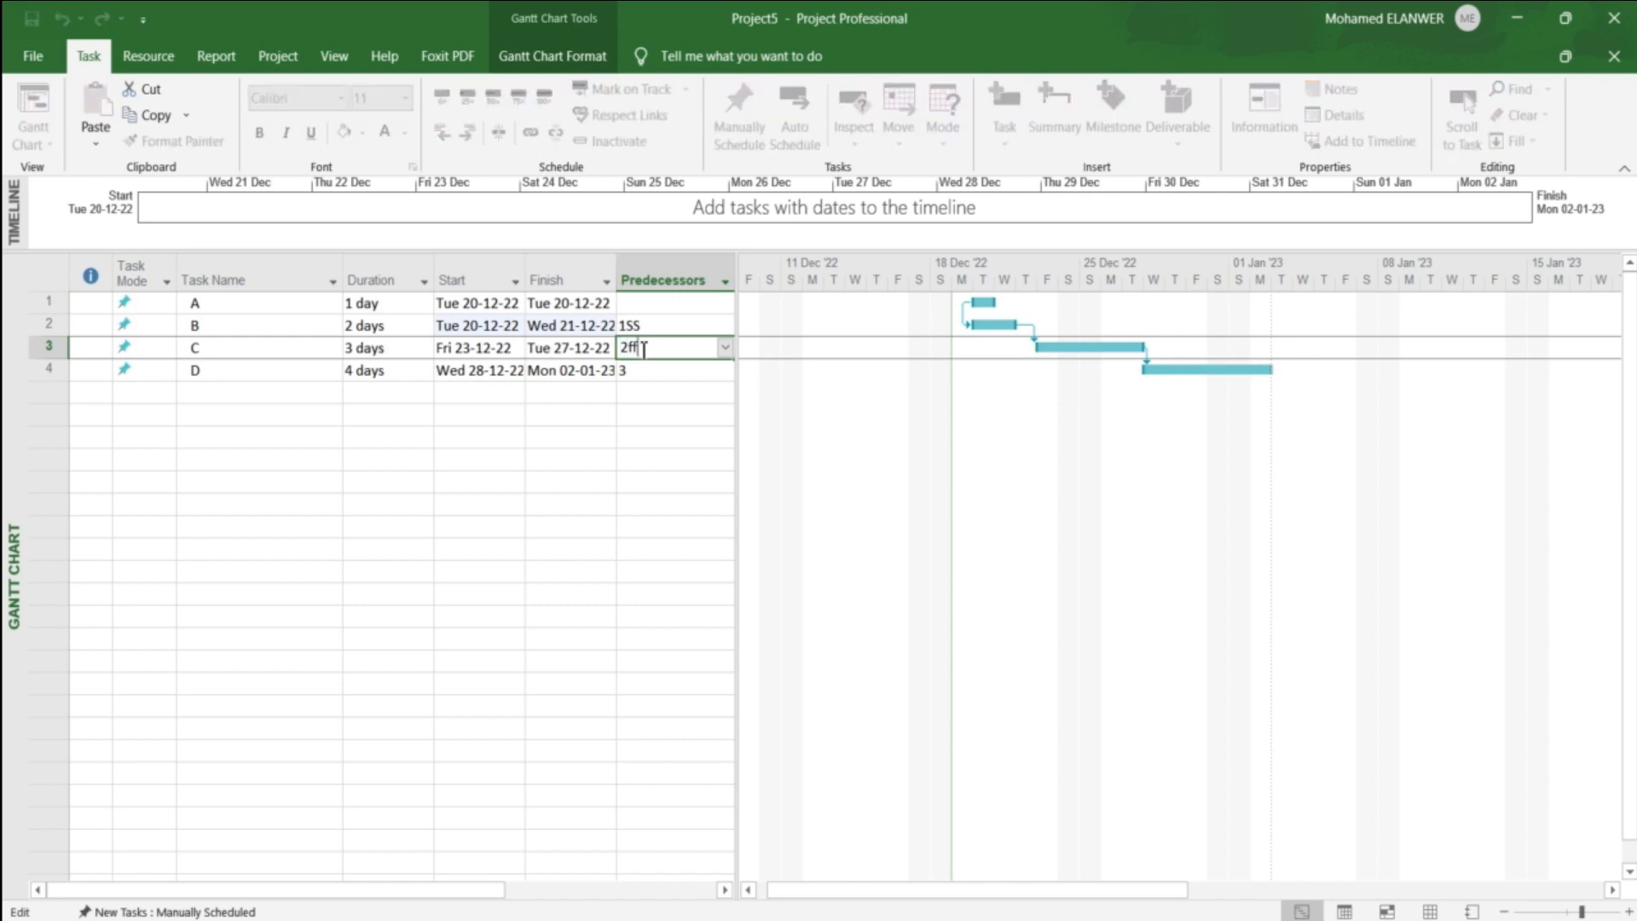
left_click(759, 376)
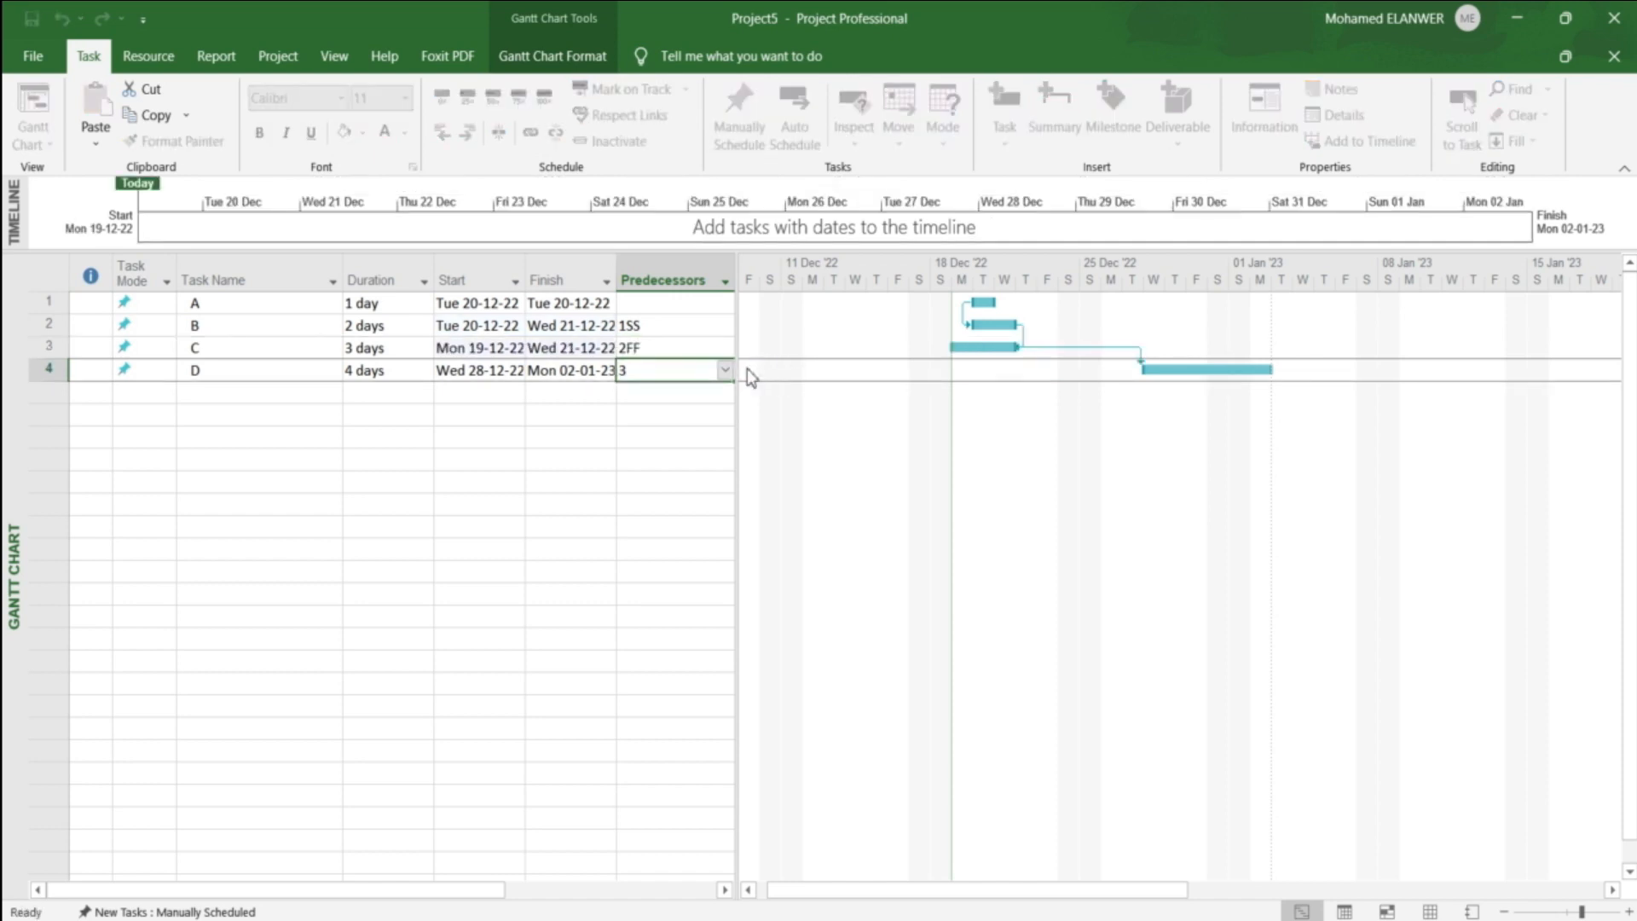
Step: Restore plain finish-to-start links by setting the predecessors of task B to 1 and task C to 2
left_click(654, 324)
left_click(656, 325)
key("BackSpace")
key("BackSpace")
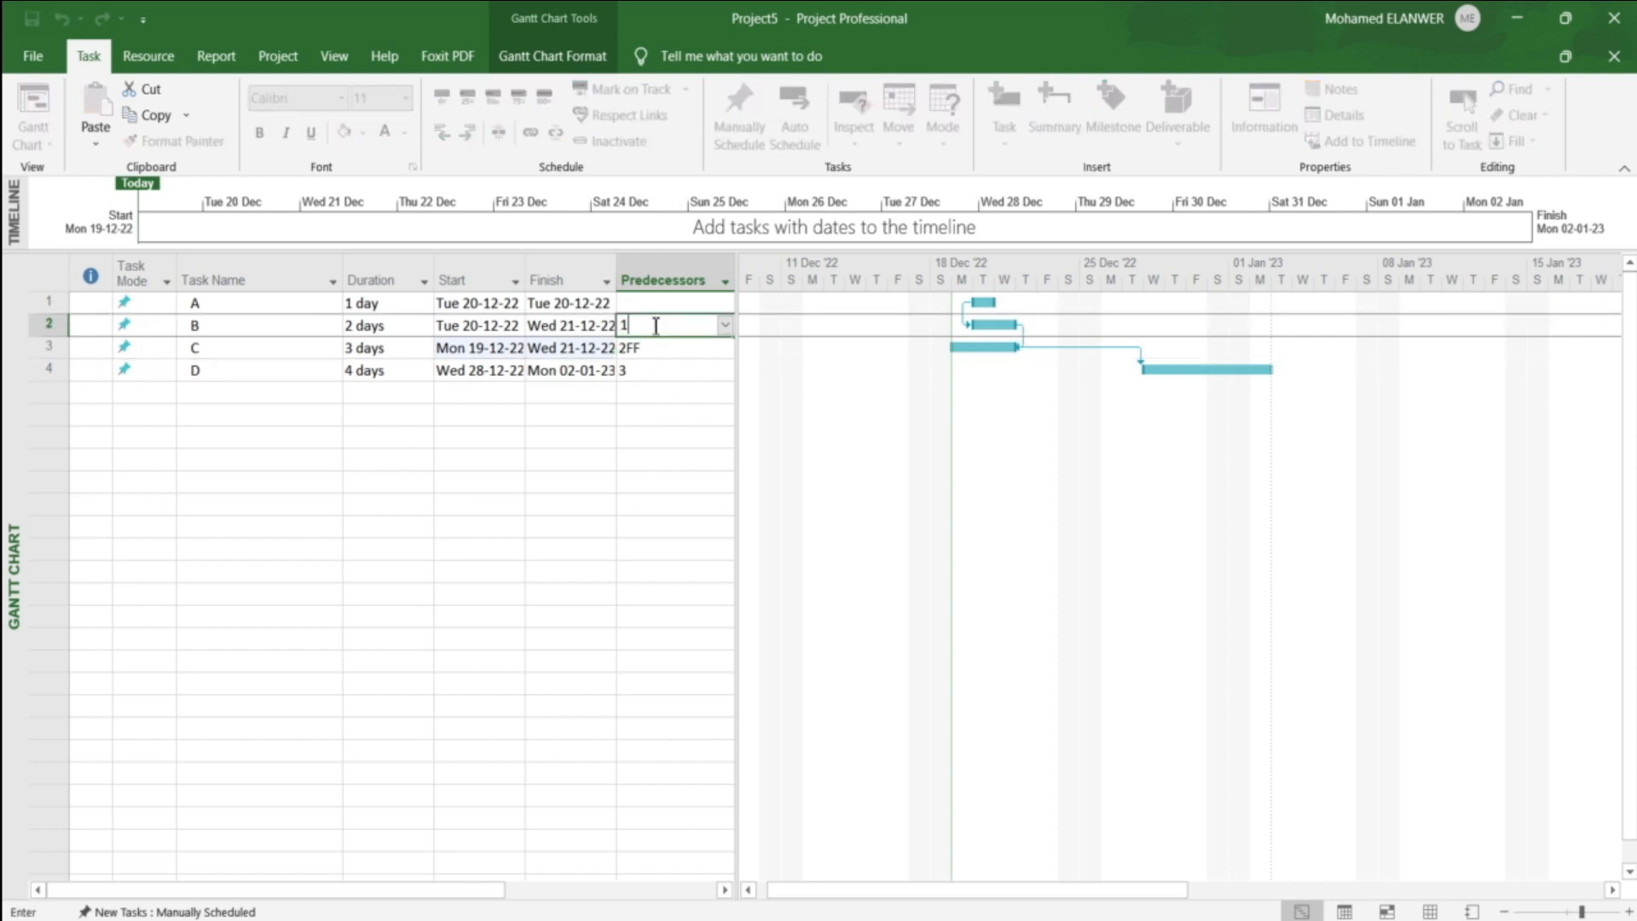
left_click(658, 347)
left_click(657, 347)
key("BackSpace")
key("BackSpace")
key("Return")
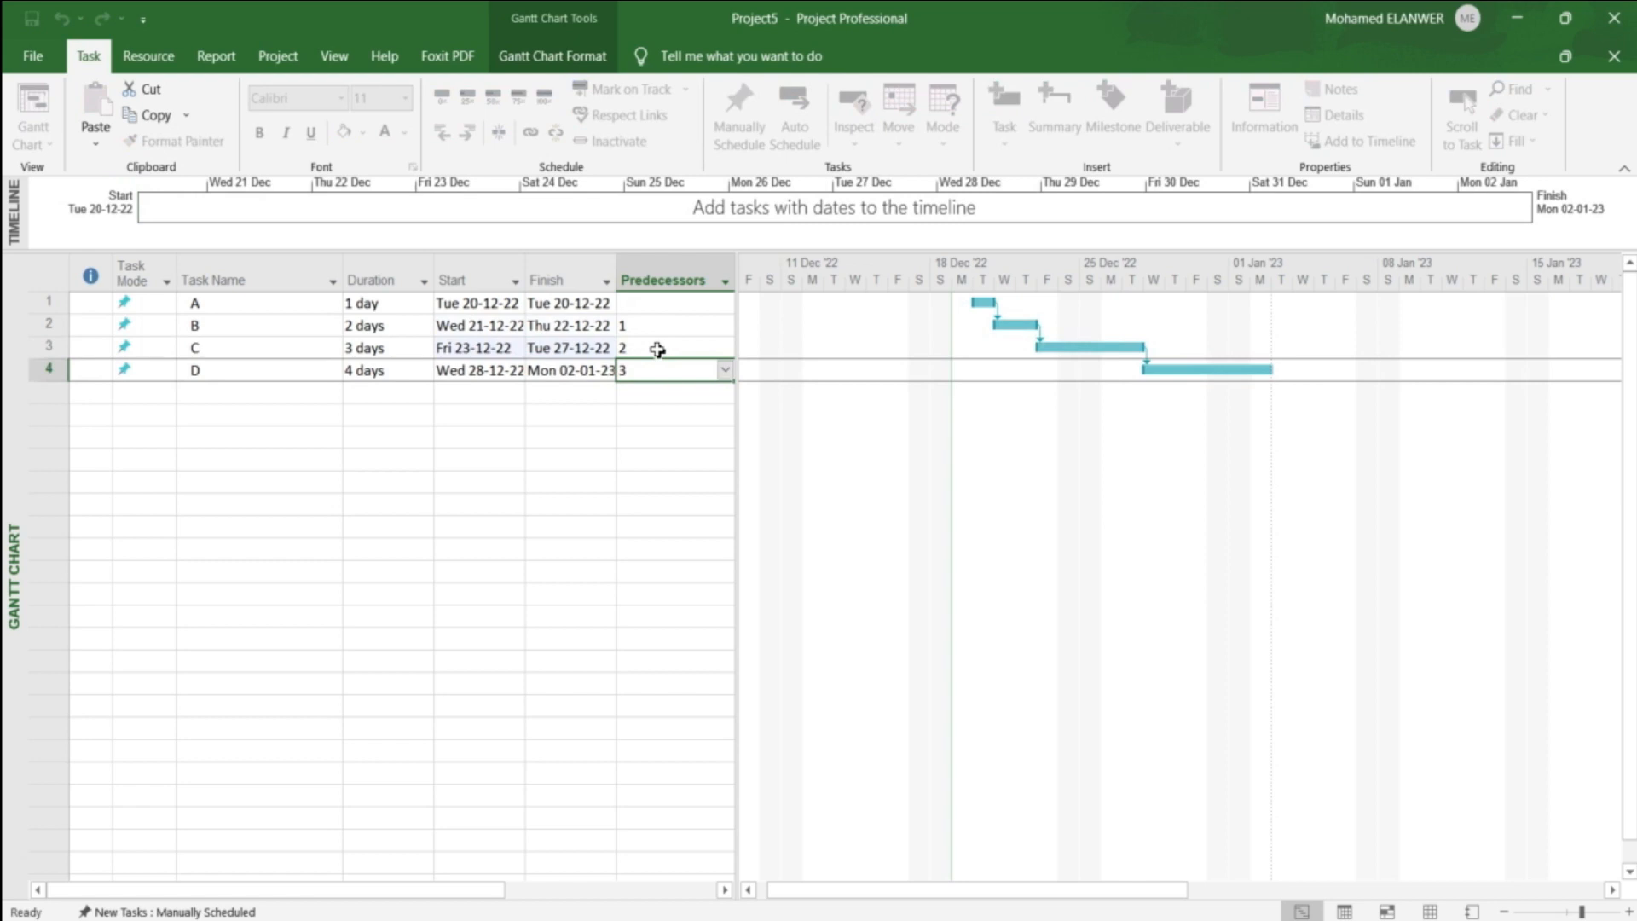
left_click(641, 439)
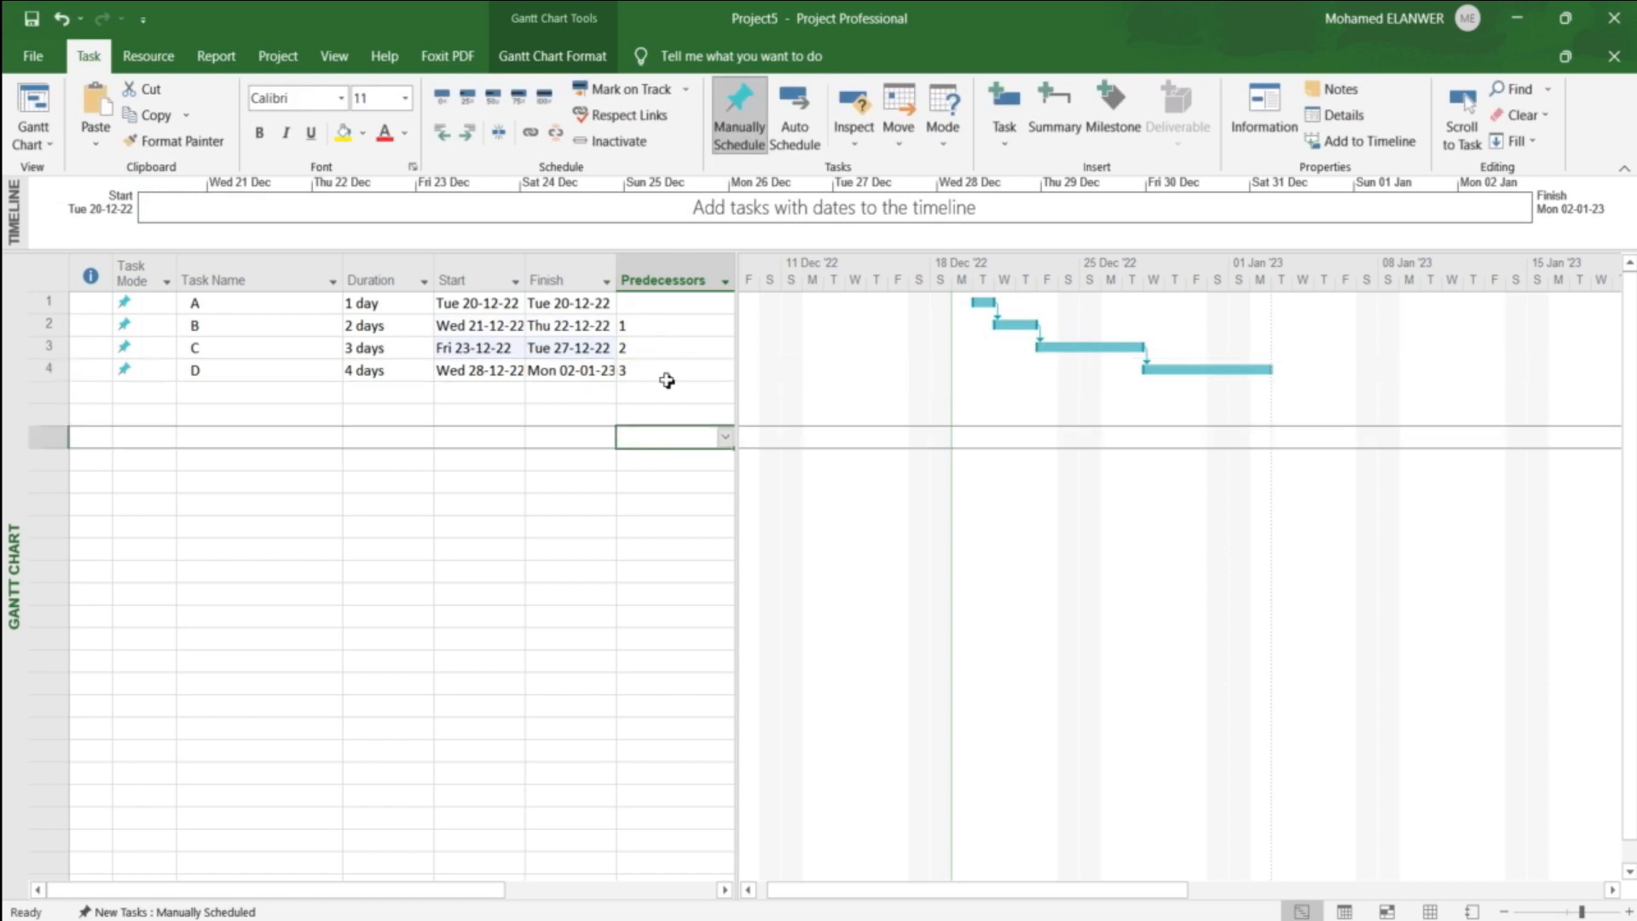
Step: Add a lag of 1 day to task B's Finish-to-Start link with task A
left_click(682, 327)
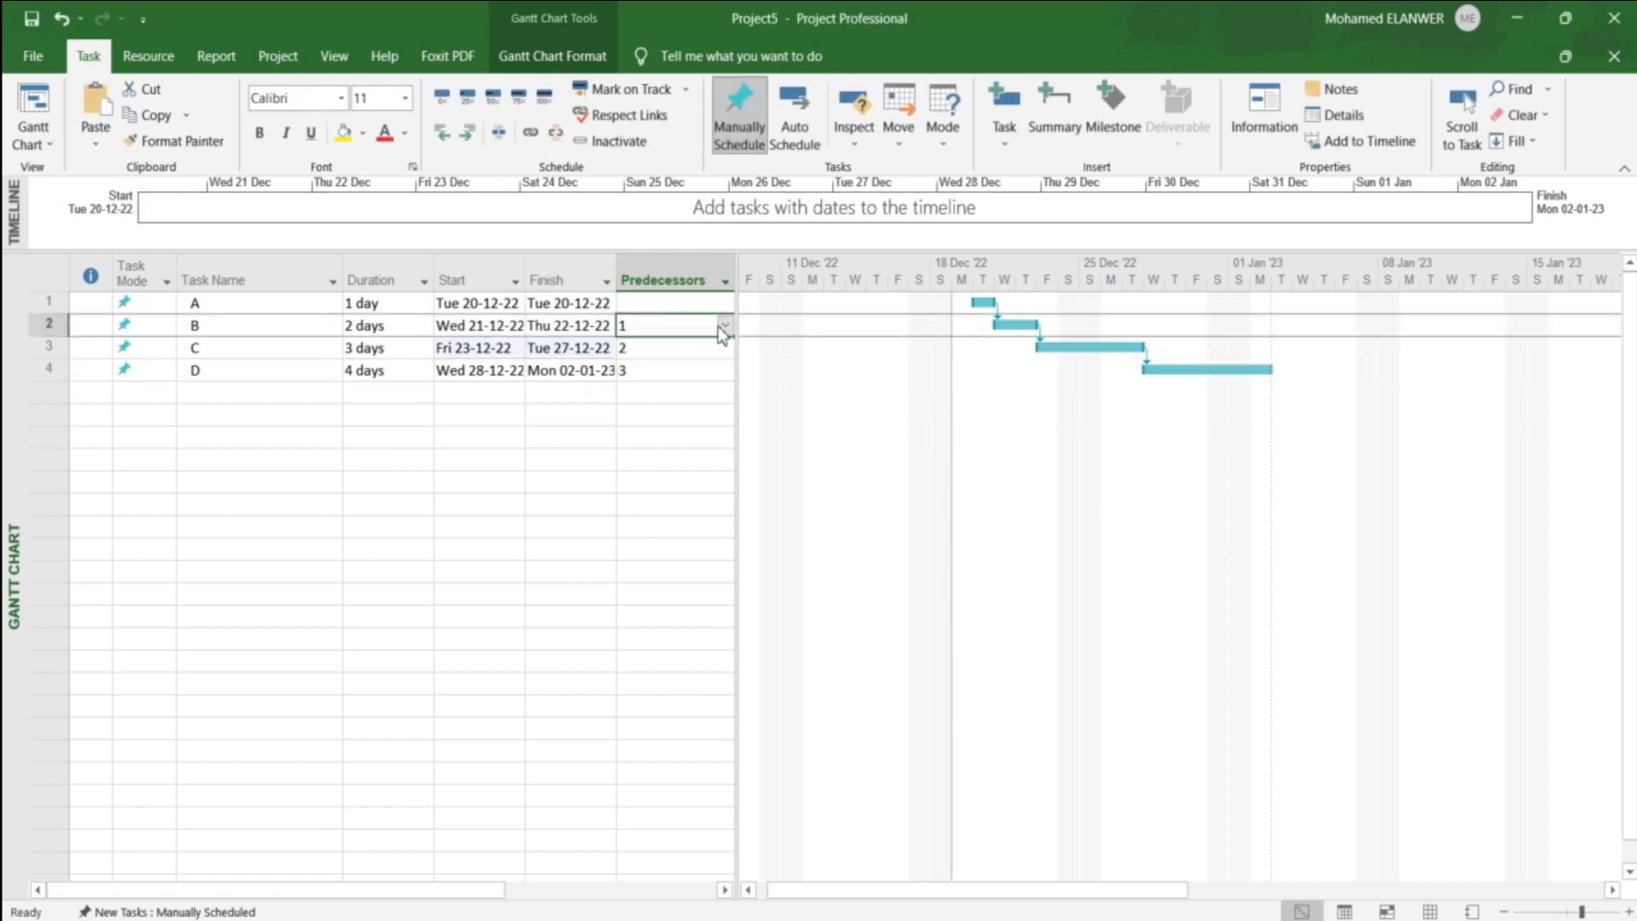
double_click(270, 332)
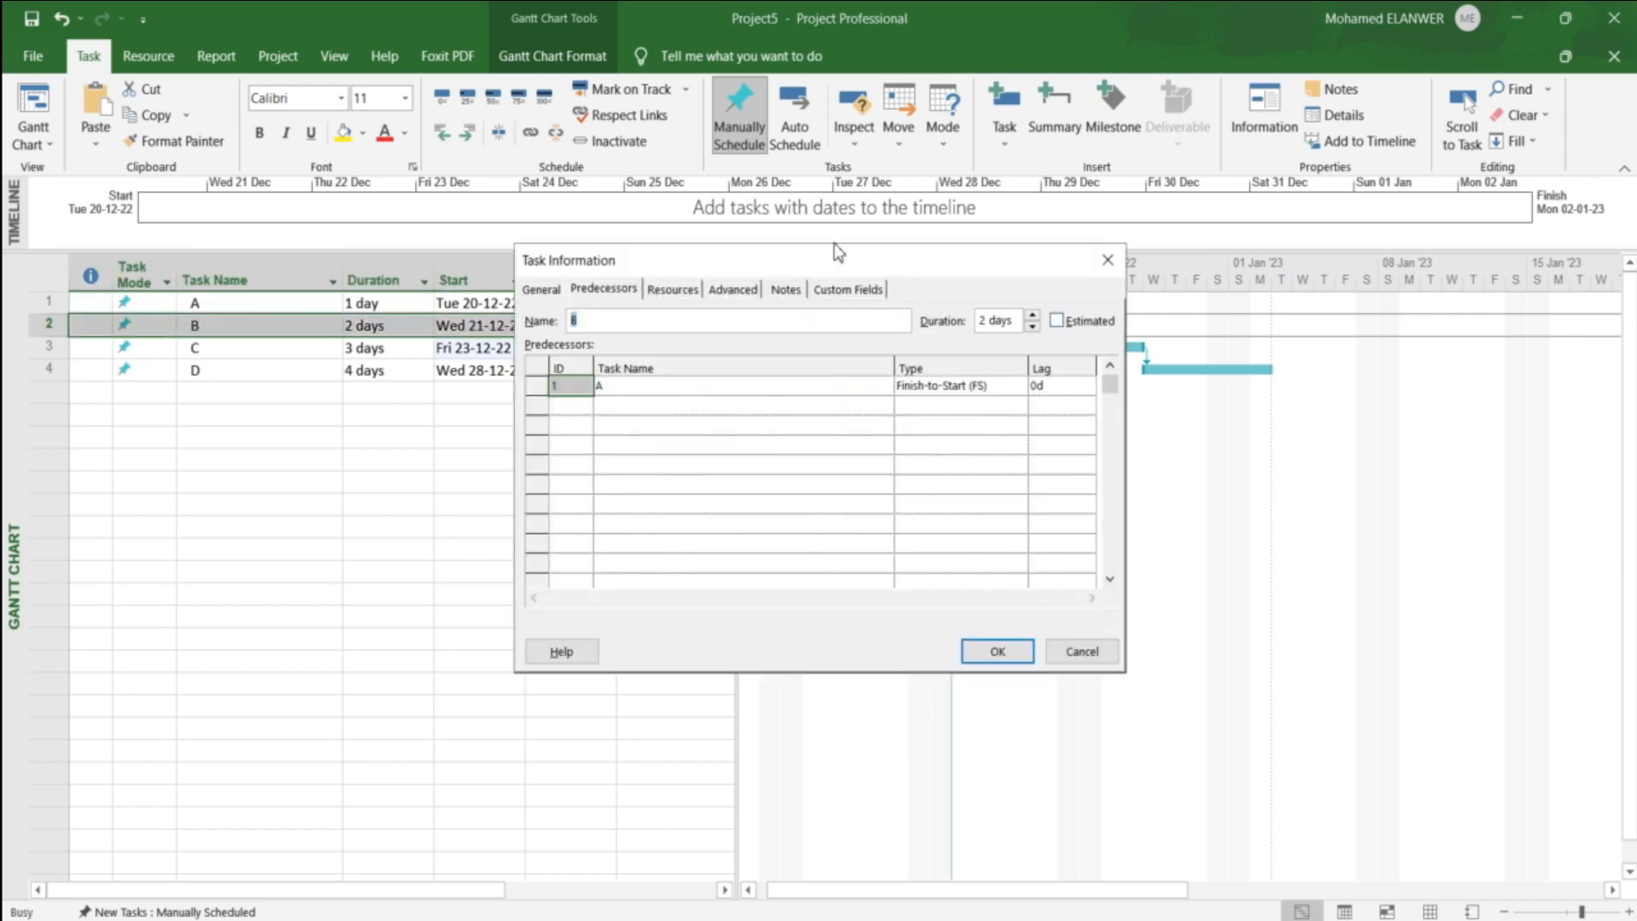
left_click_drag(834, 244, 983, 319)
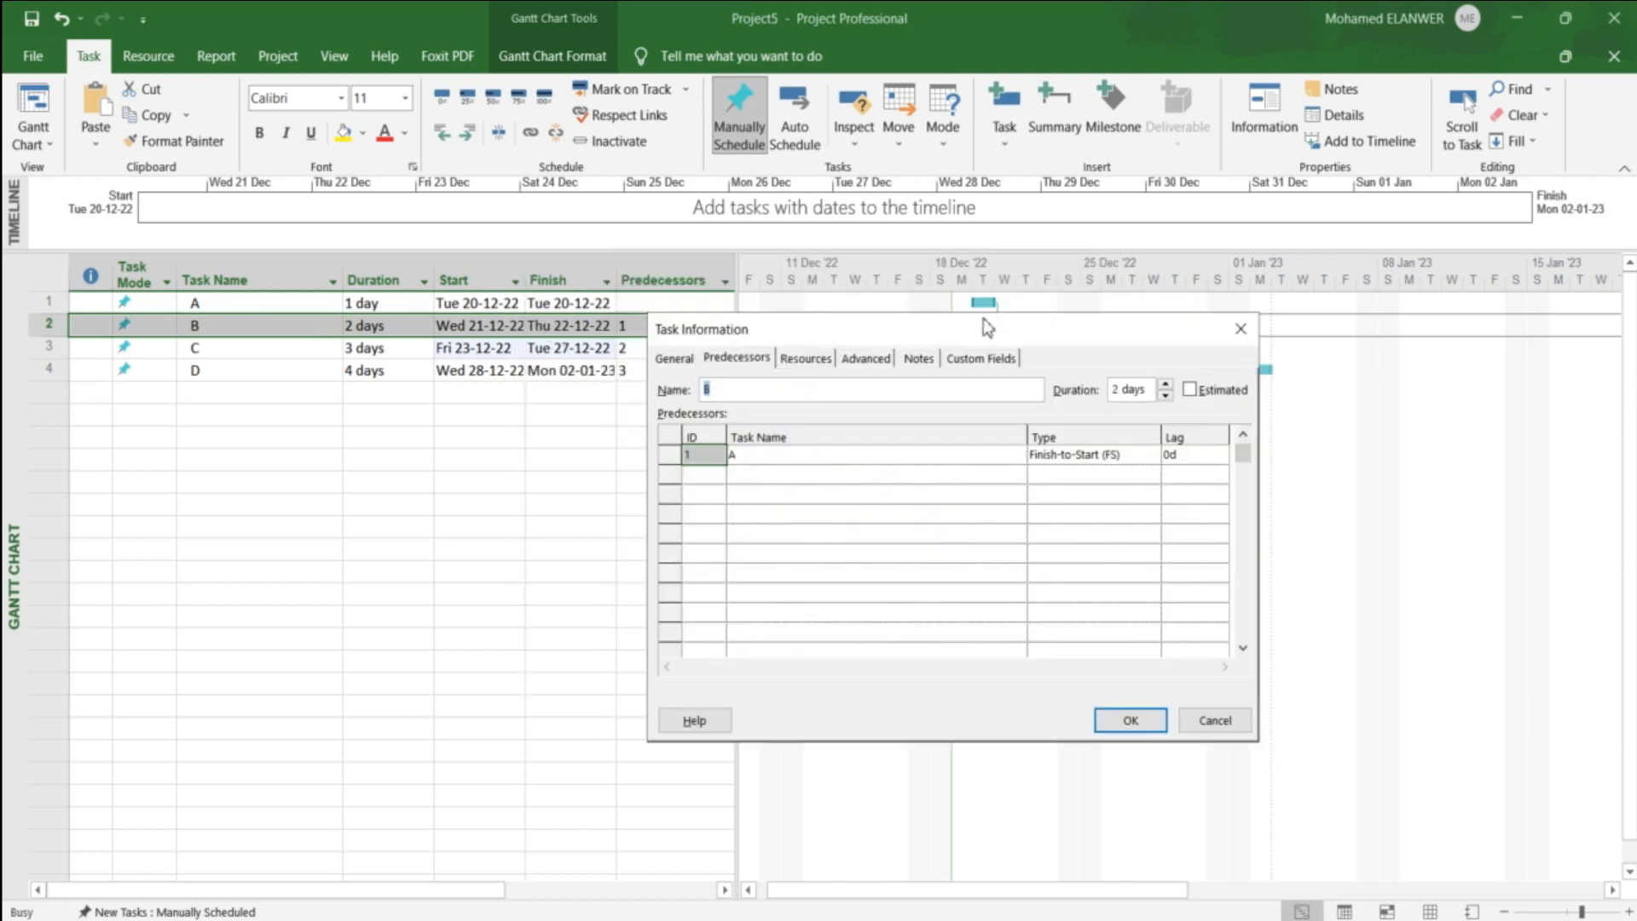
left_click(1206, 458)
left_click(1220, 451)
key("Return")
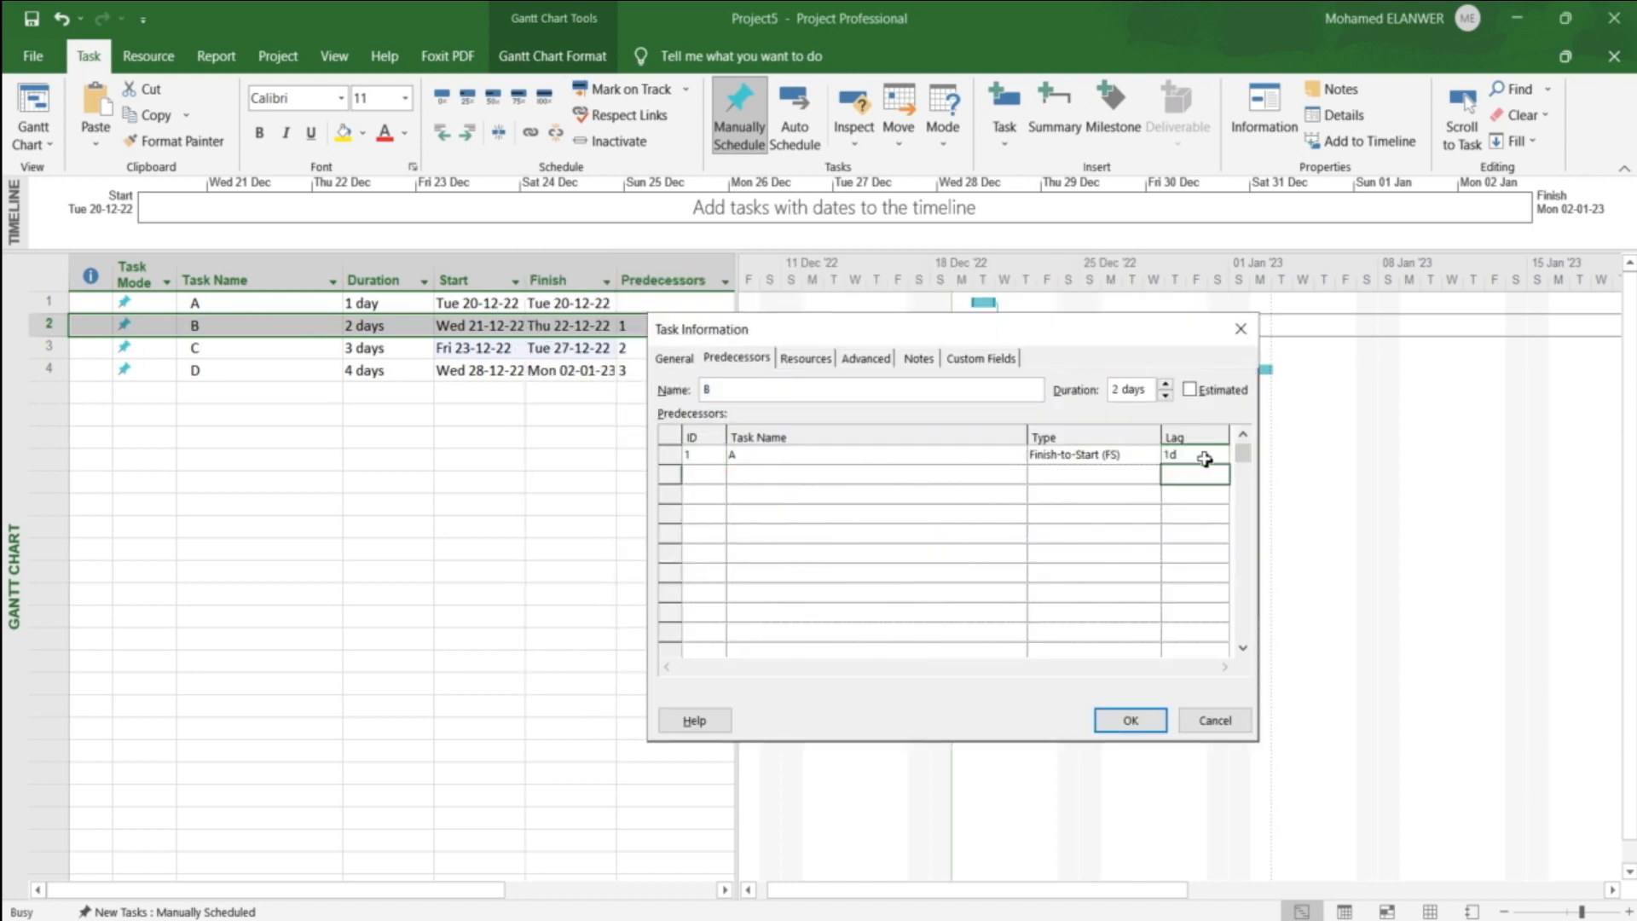
left_click(1123, 723)
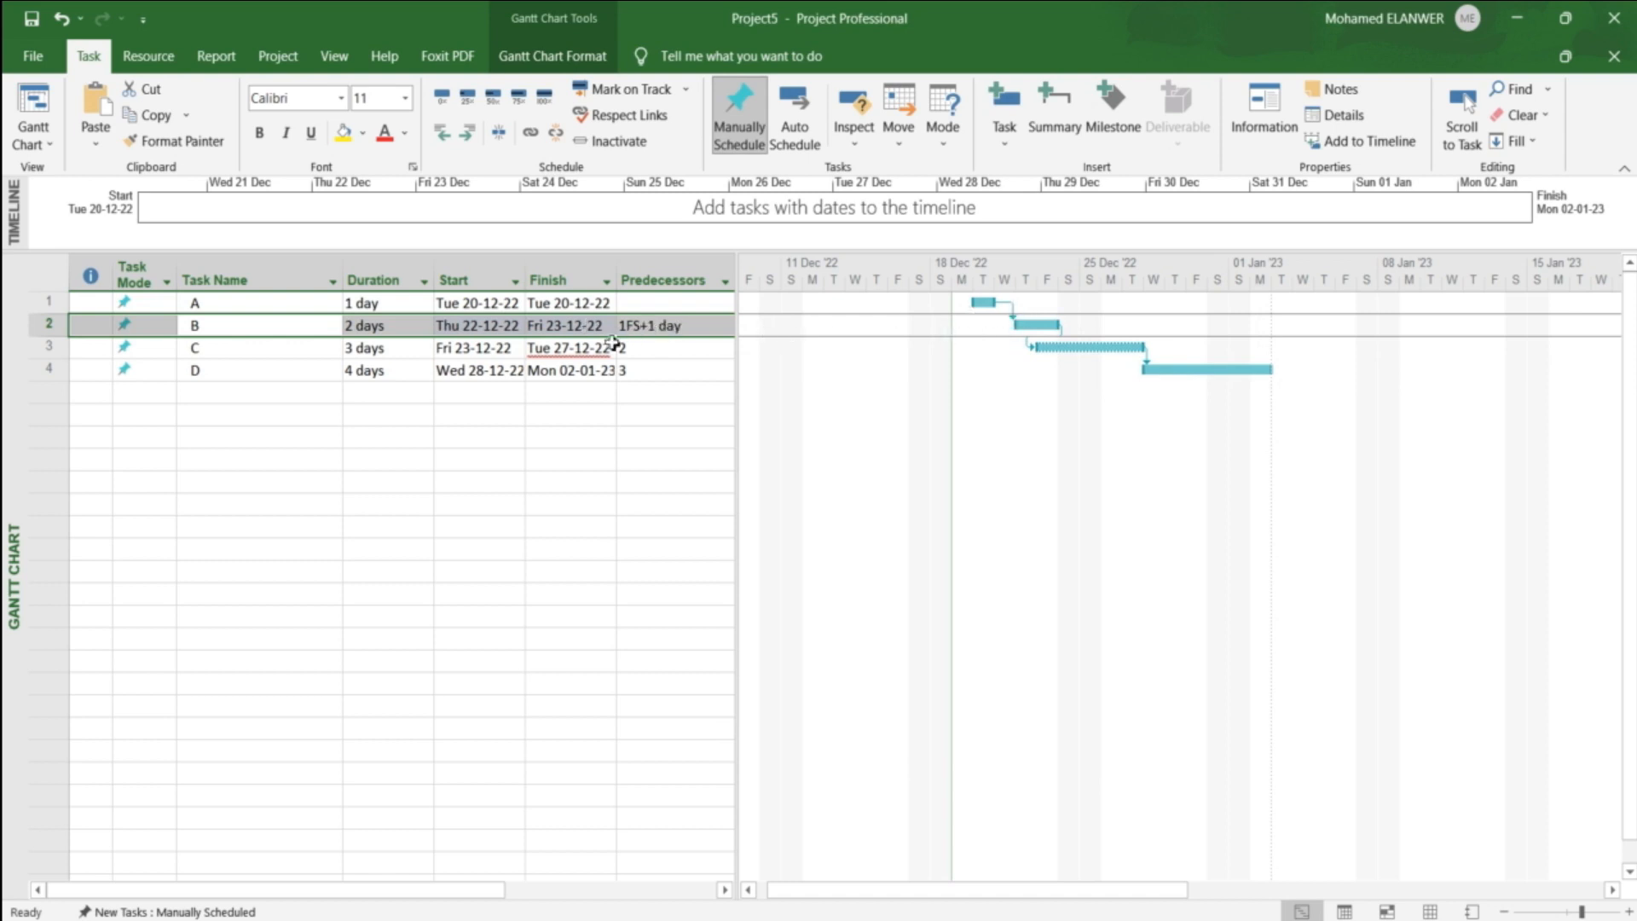
Step: Give task B a one-day lead on task A by setting its predecessor to 1FS-1 day
left_click(676, 345)
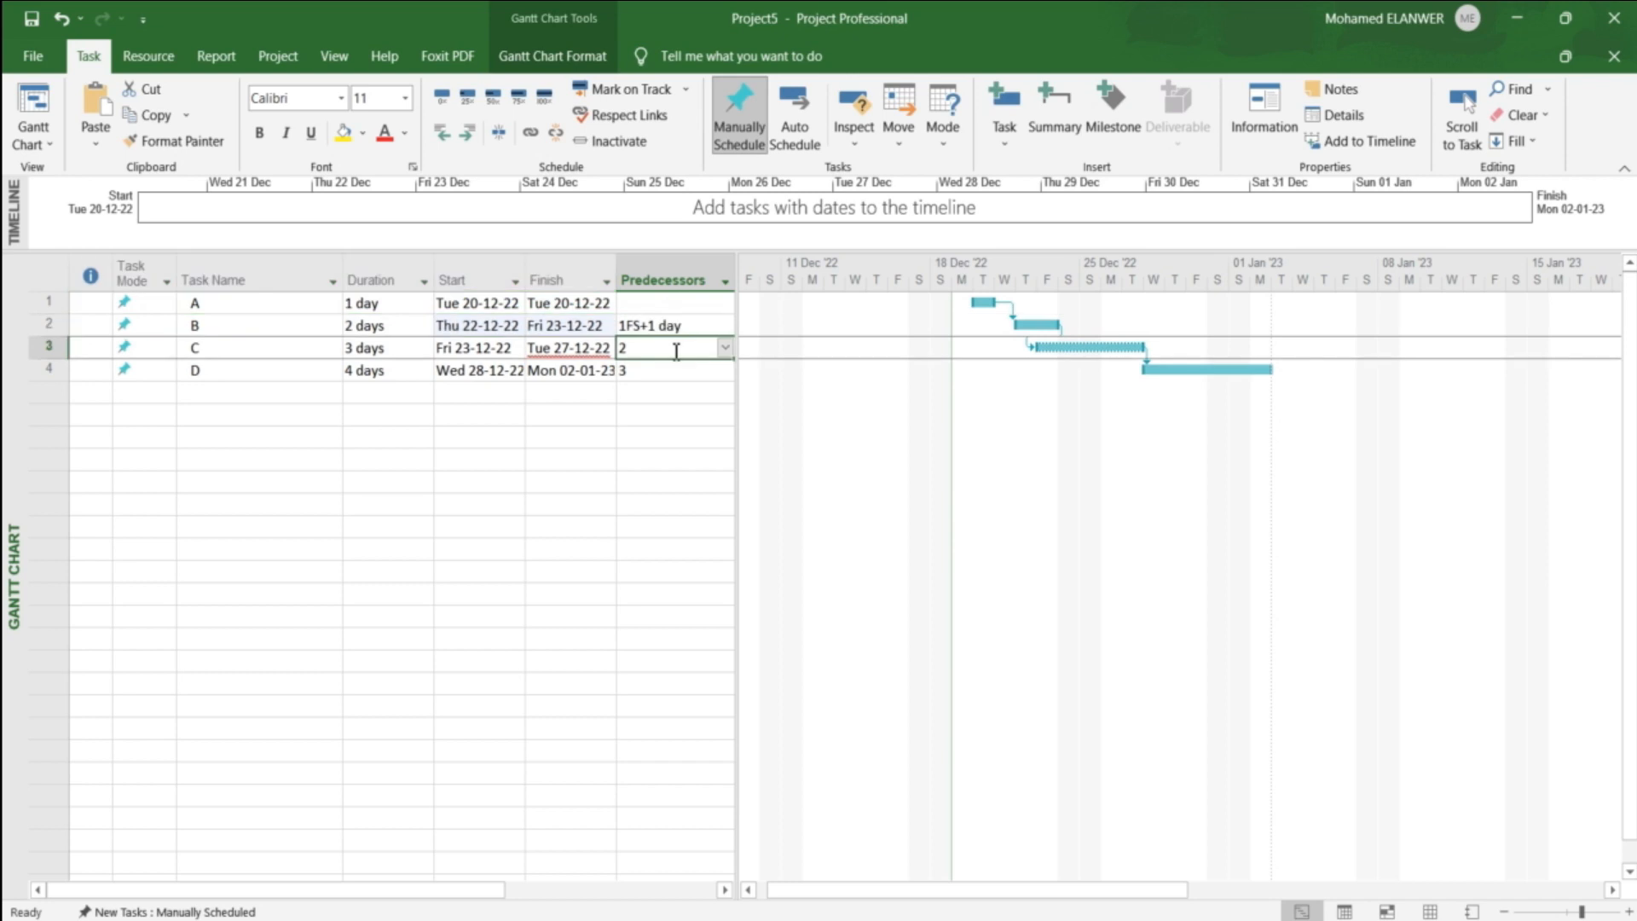
left_click(695, 328)
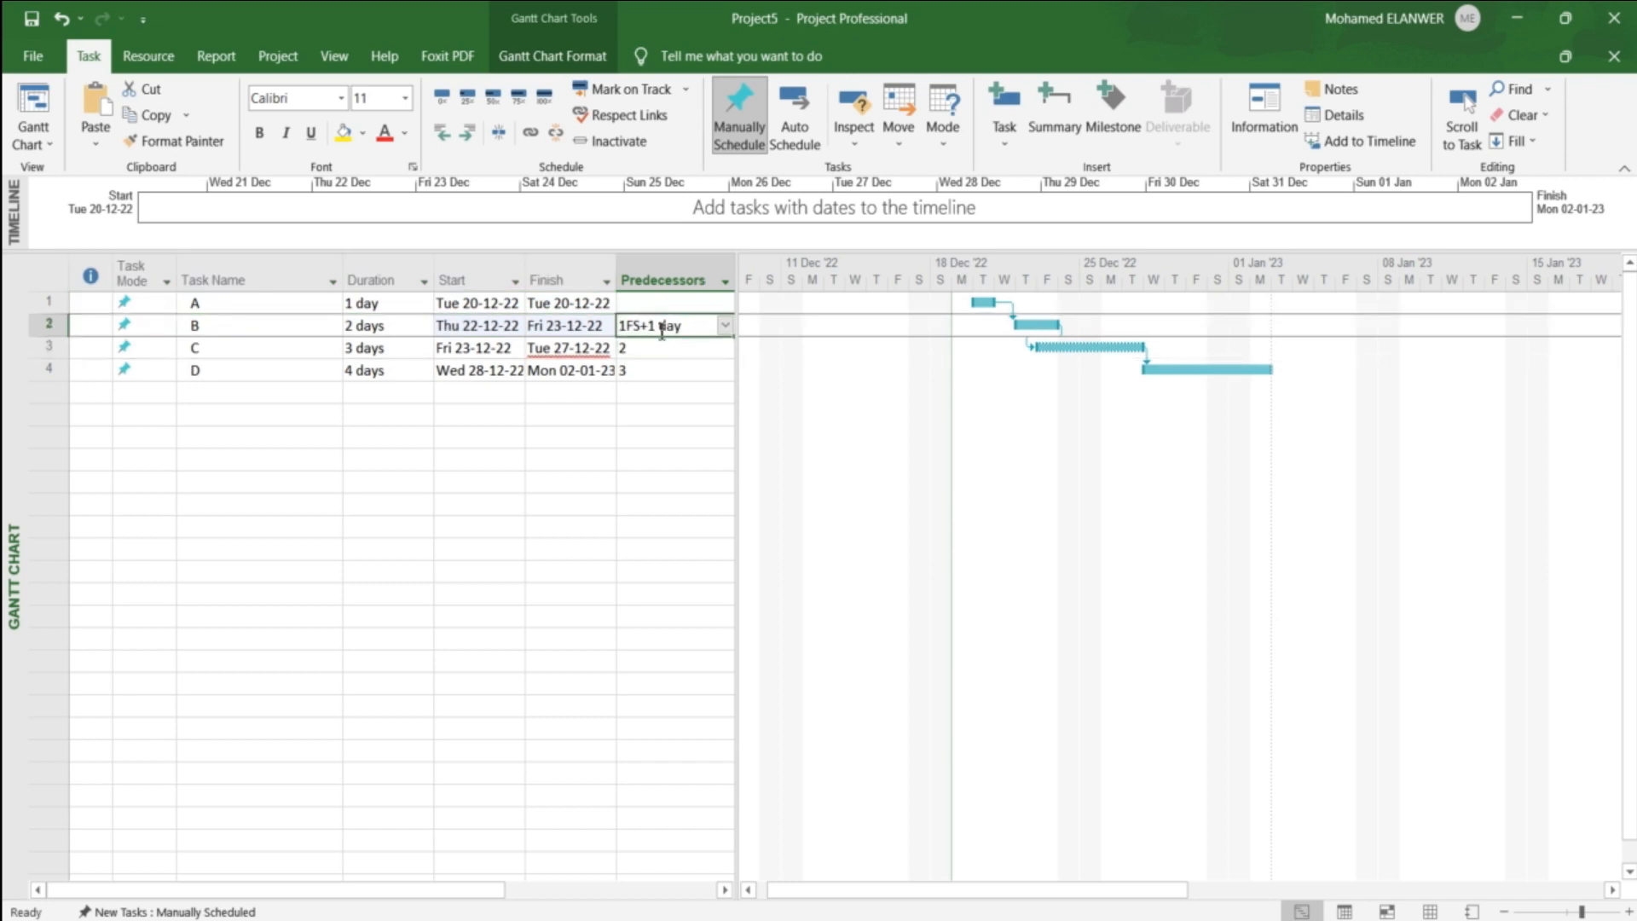
left_click(727, 329)
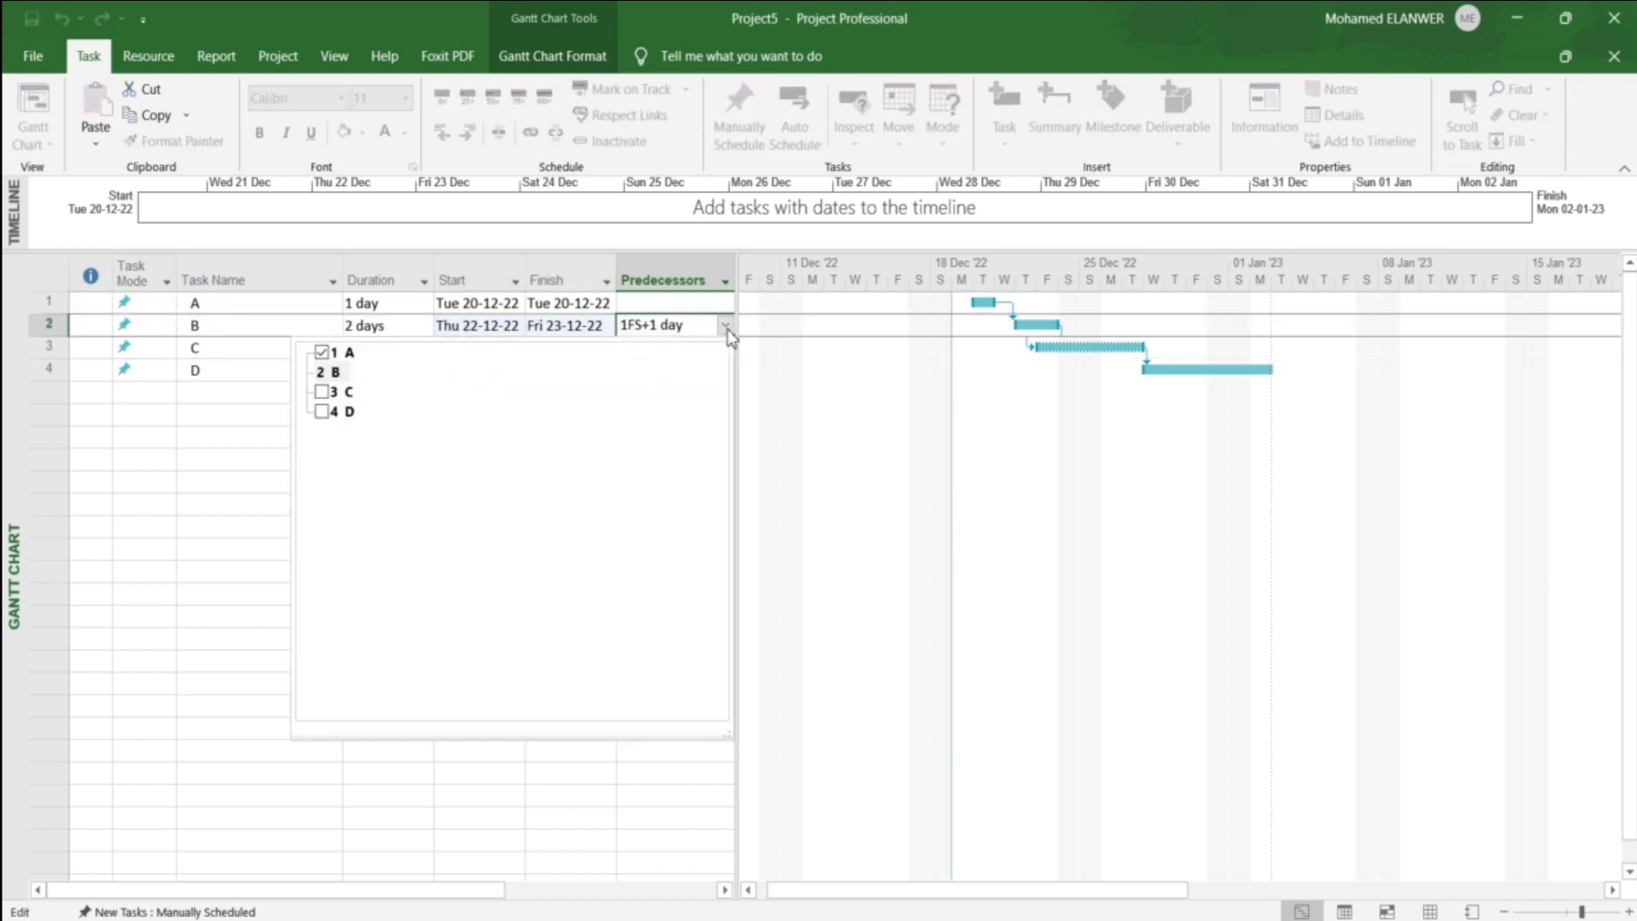
left_click(729, 329)
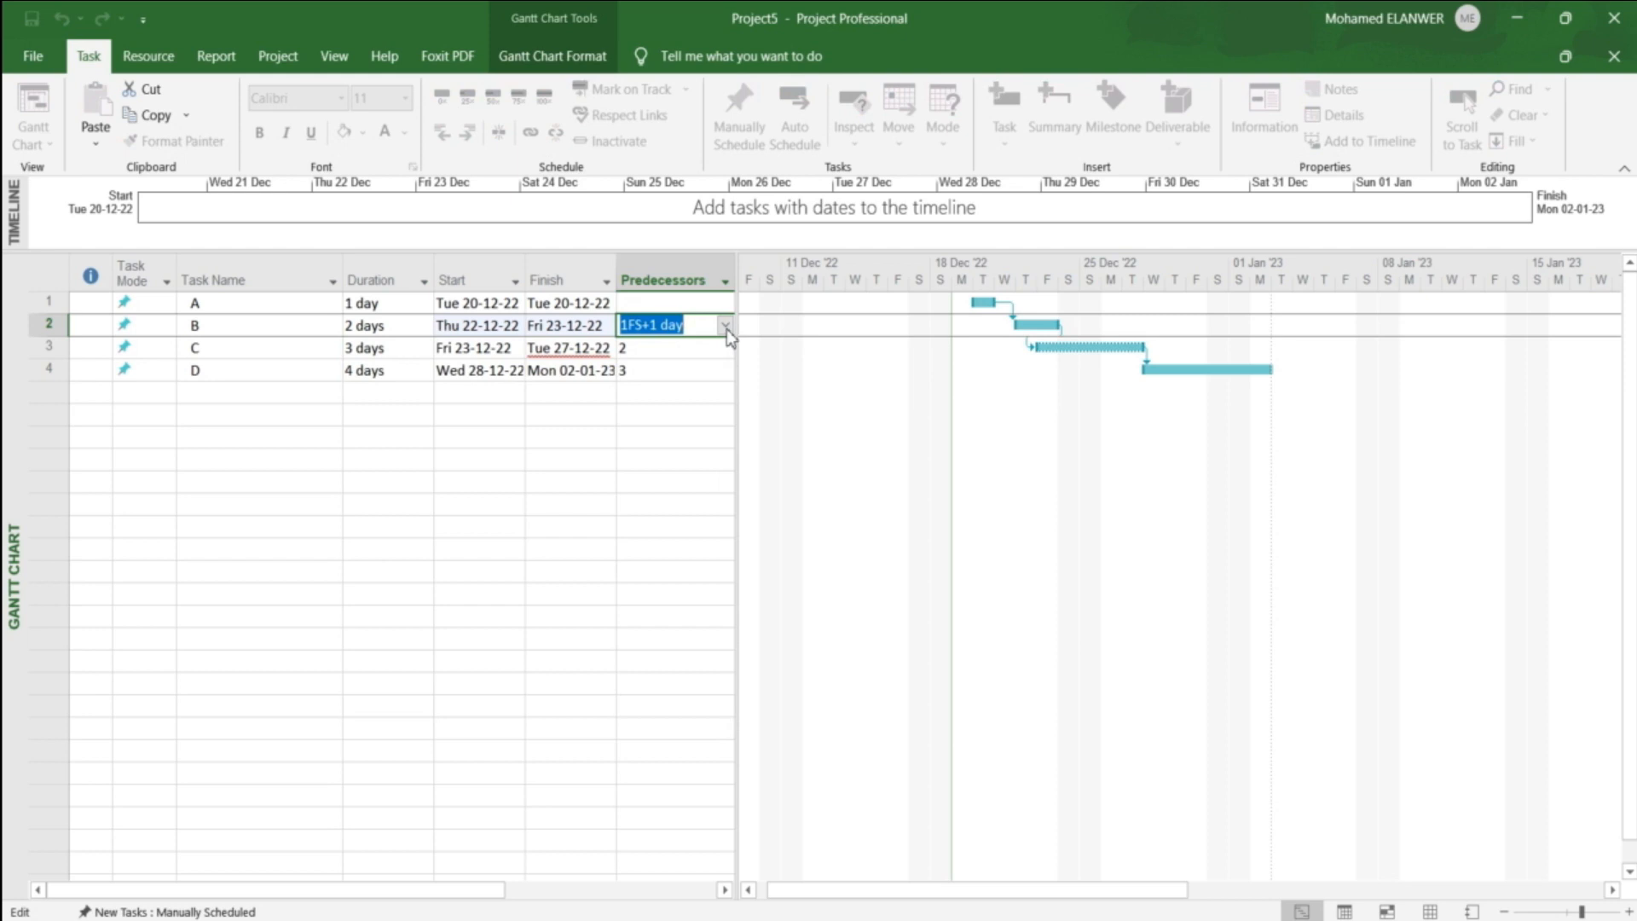
type("1fs-1d")
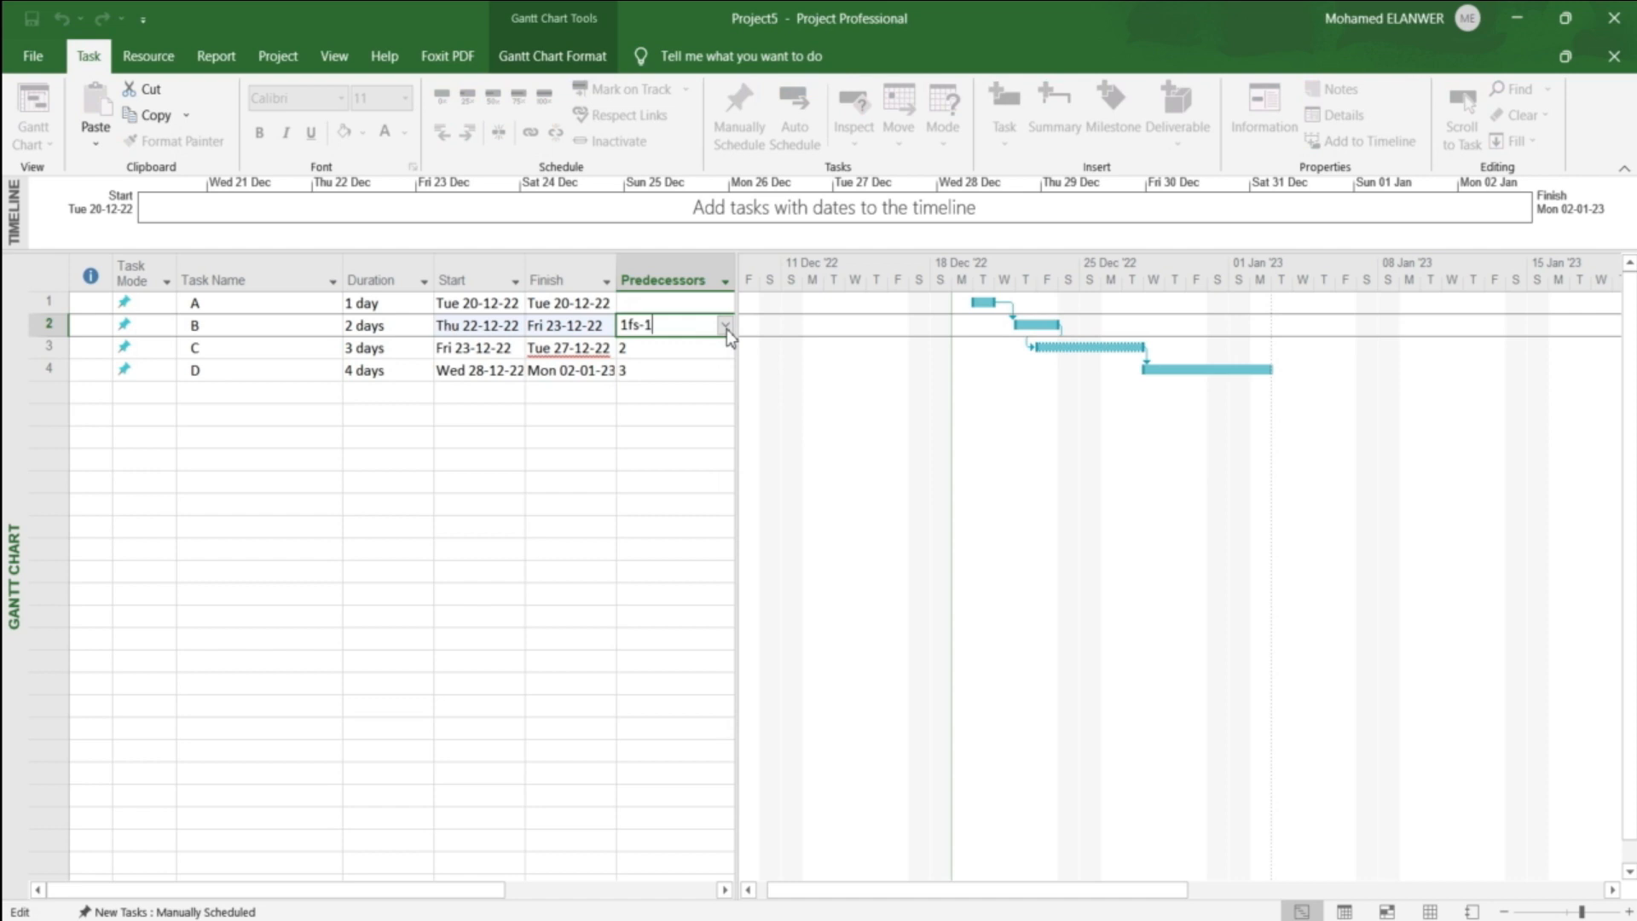
type("ay")
key("Return")
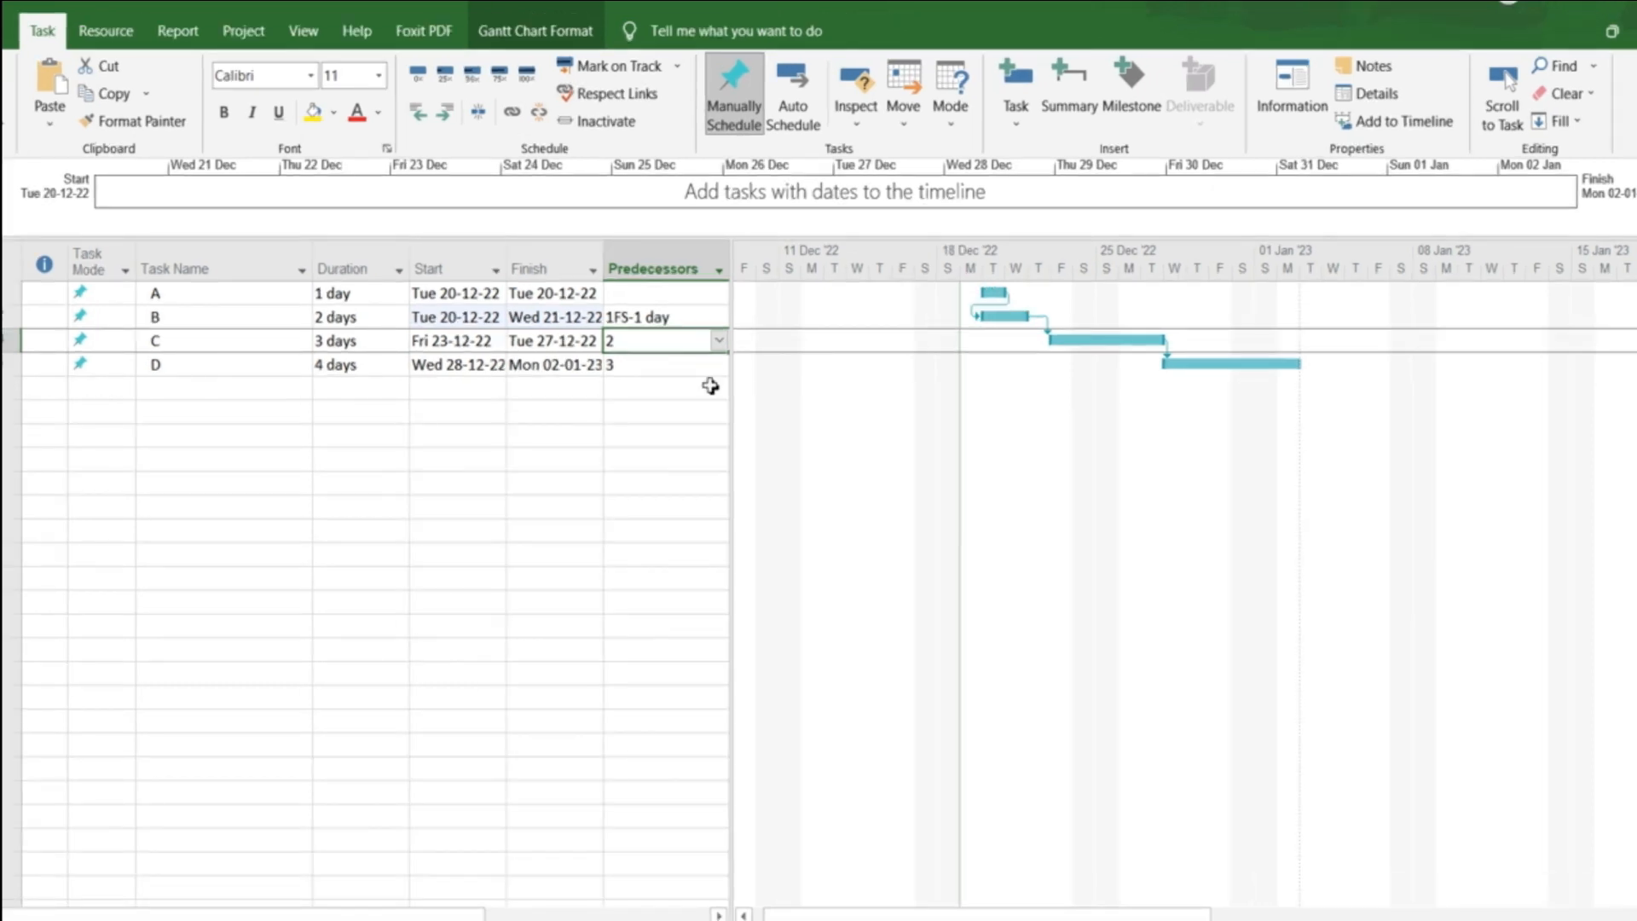
Step: Set a lag of 2 days on task C's Finish-to-Start link with task B
double_click(266, 345)
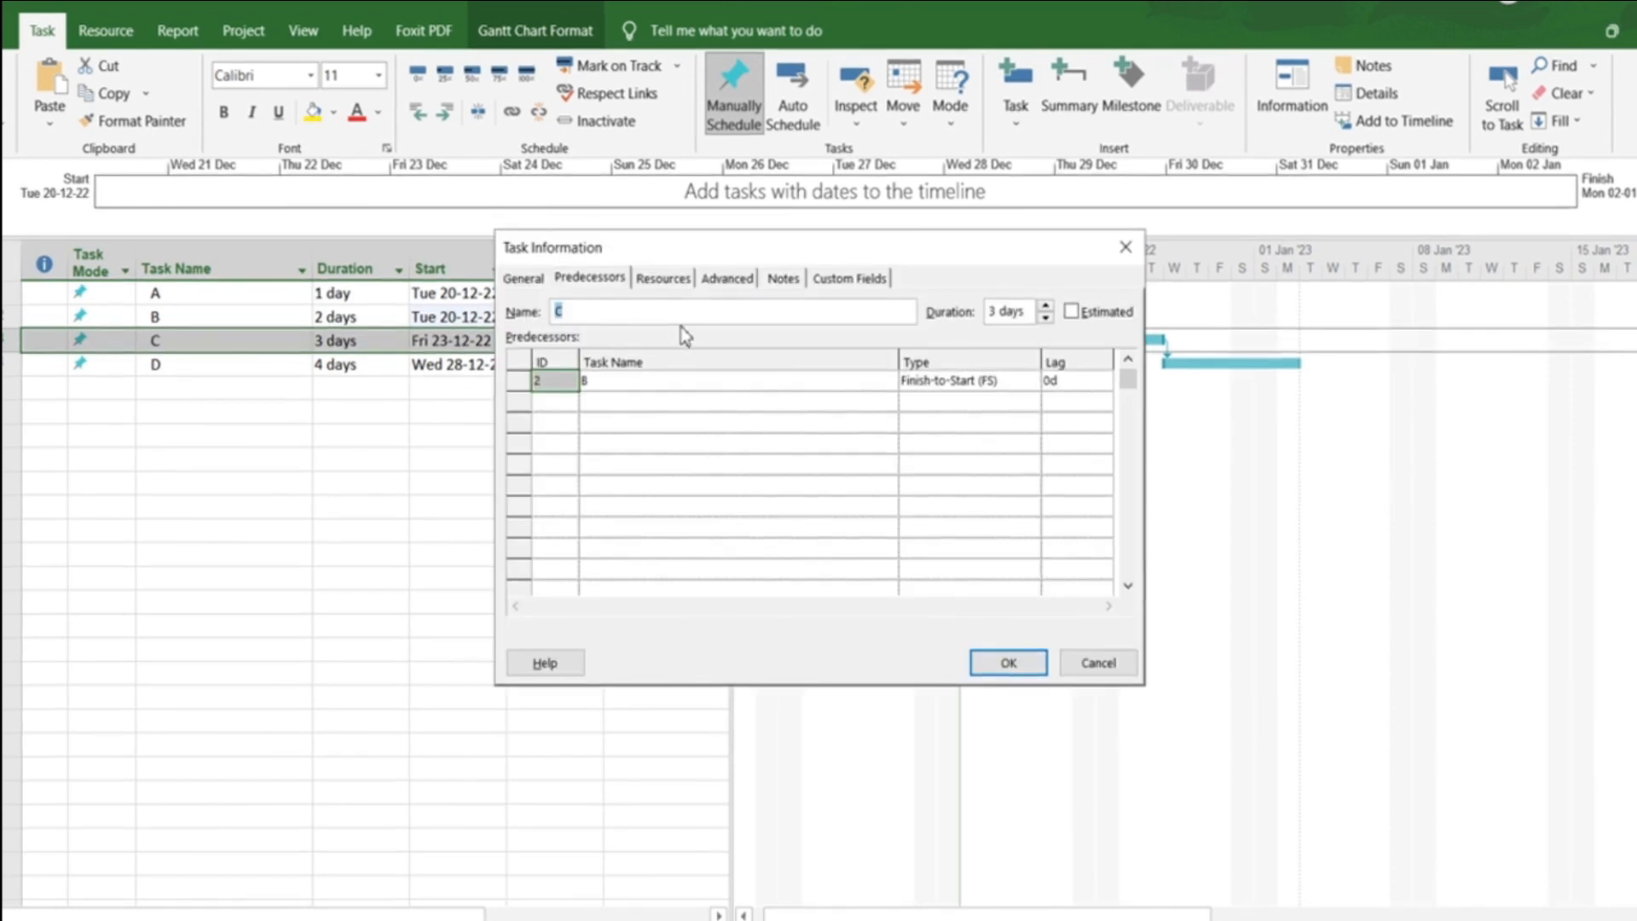
left_click(1085, 381)
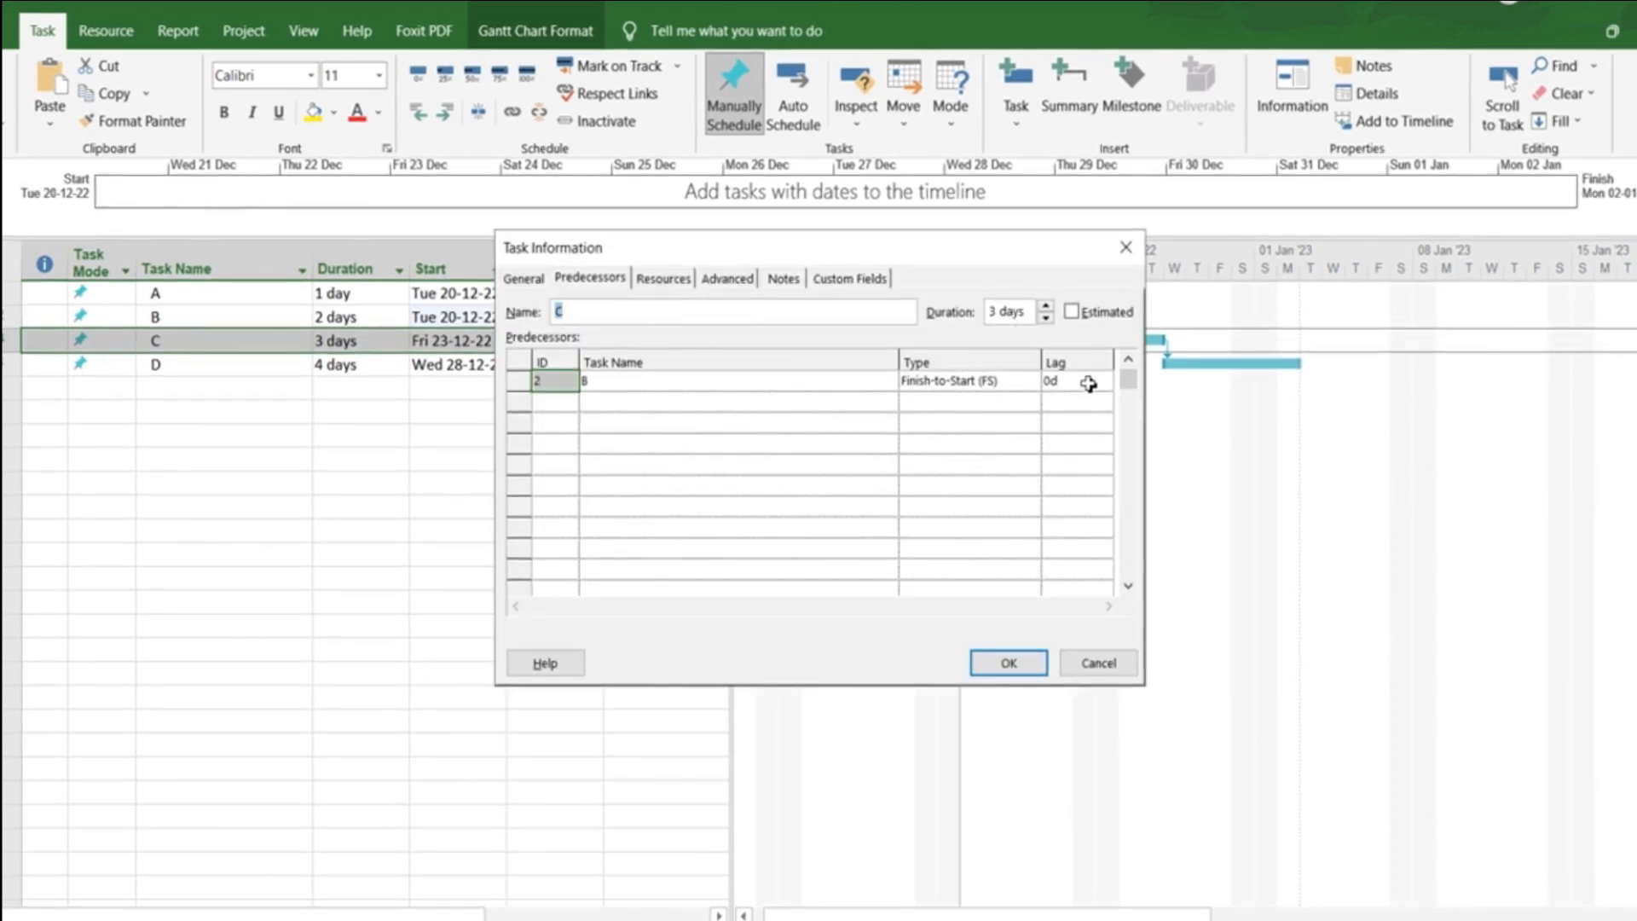
left_click(1105, 387)
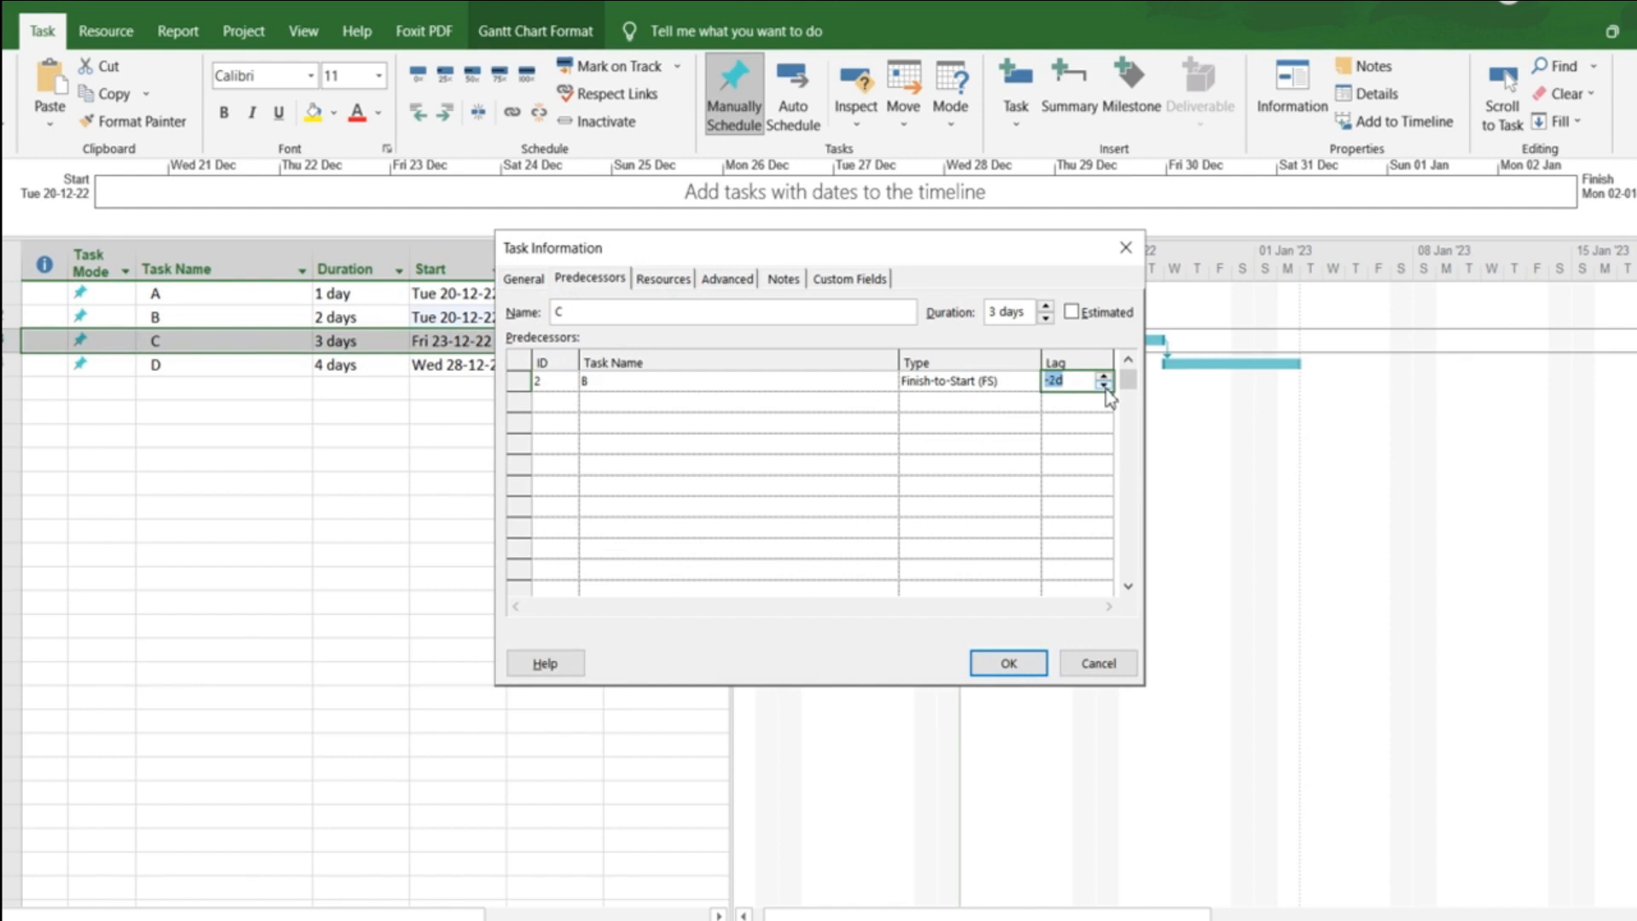
left_click(1104, 376)
left_click(1104, 376)
left_click(1104, 376)
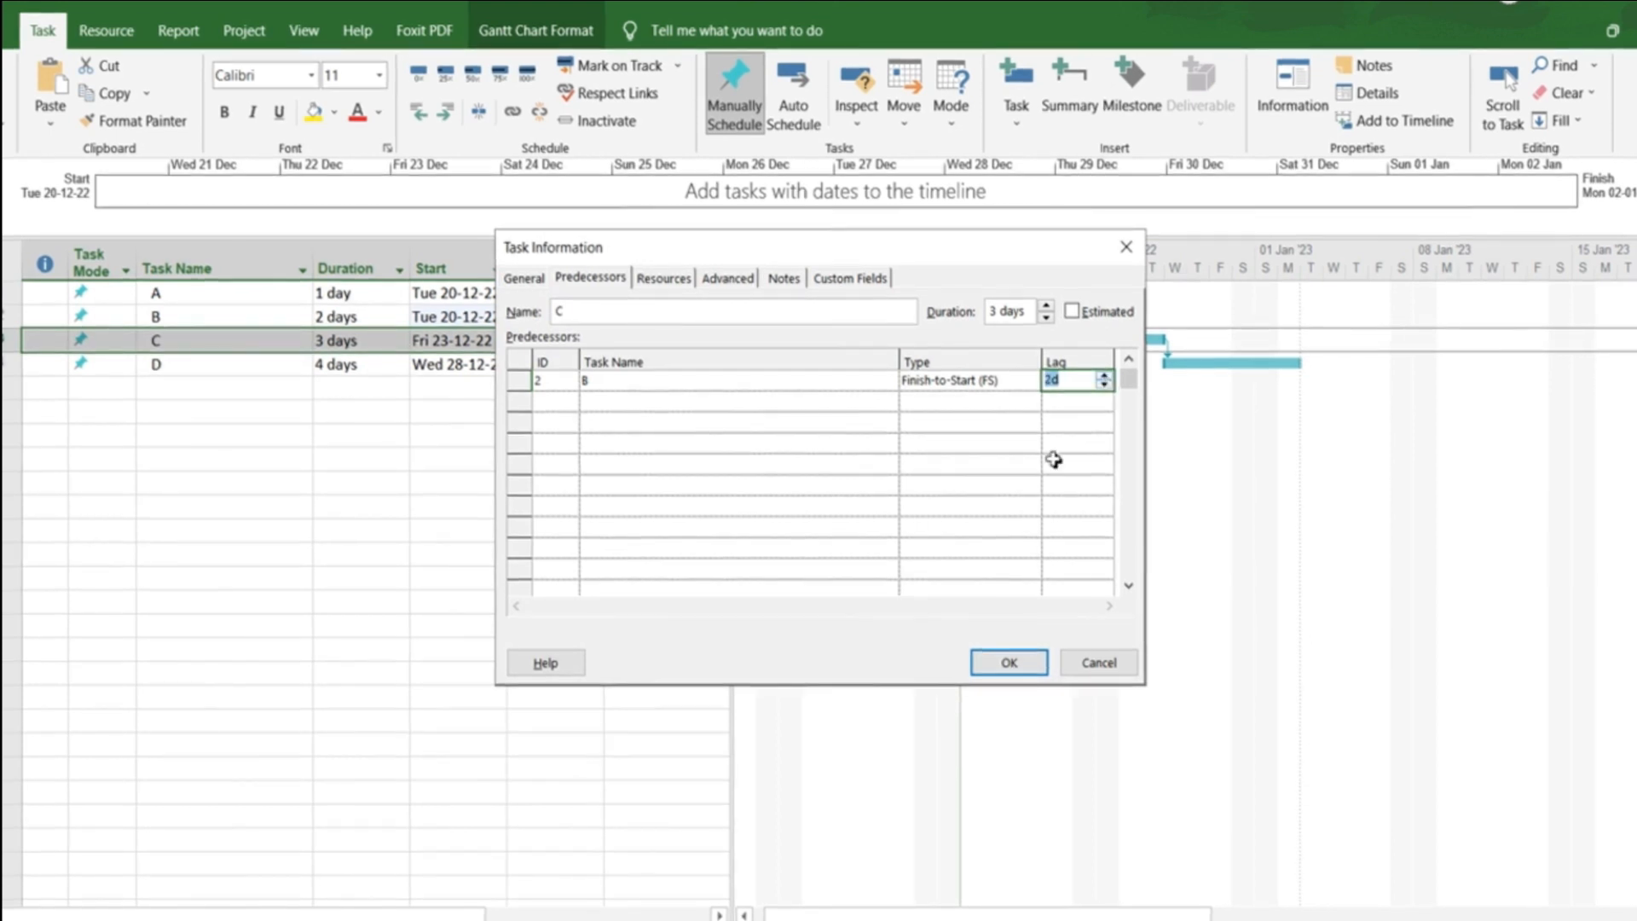
left_click(995, 669)
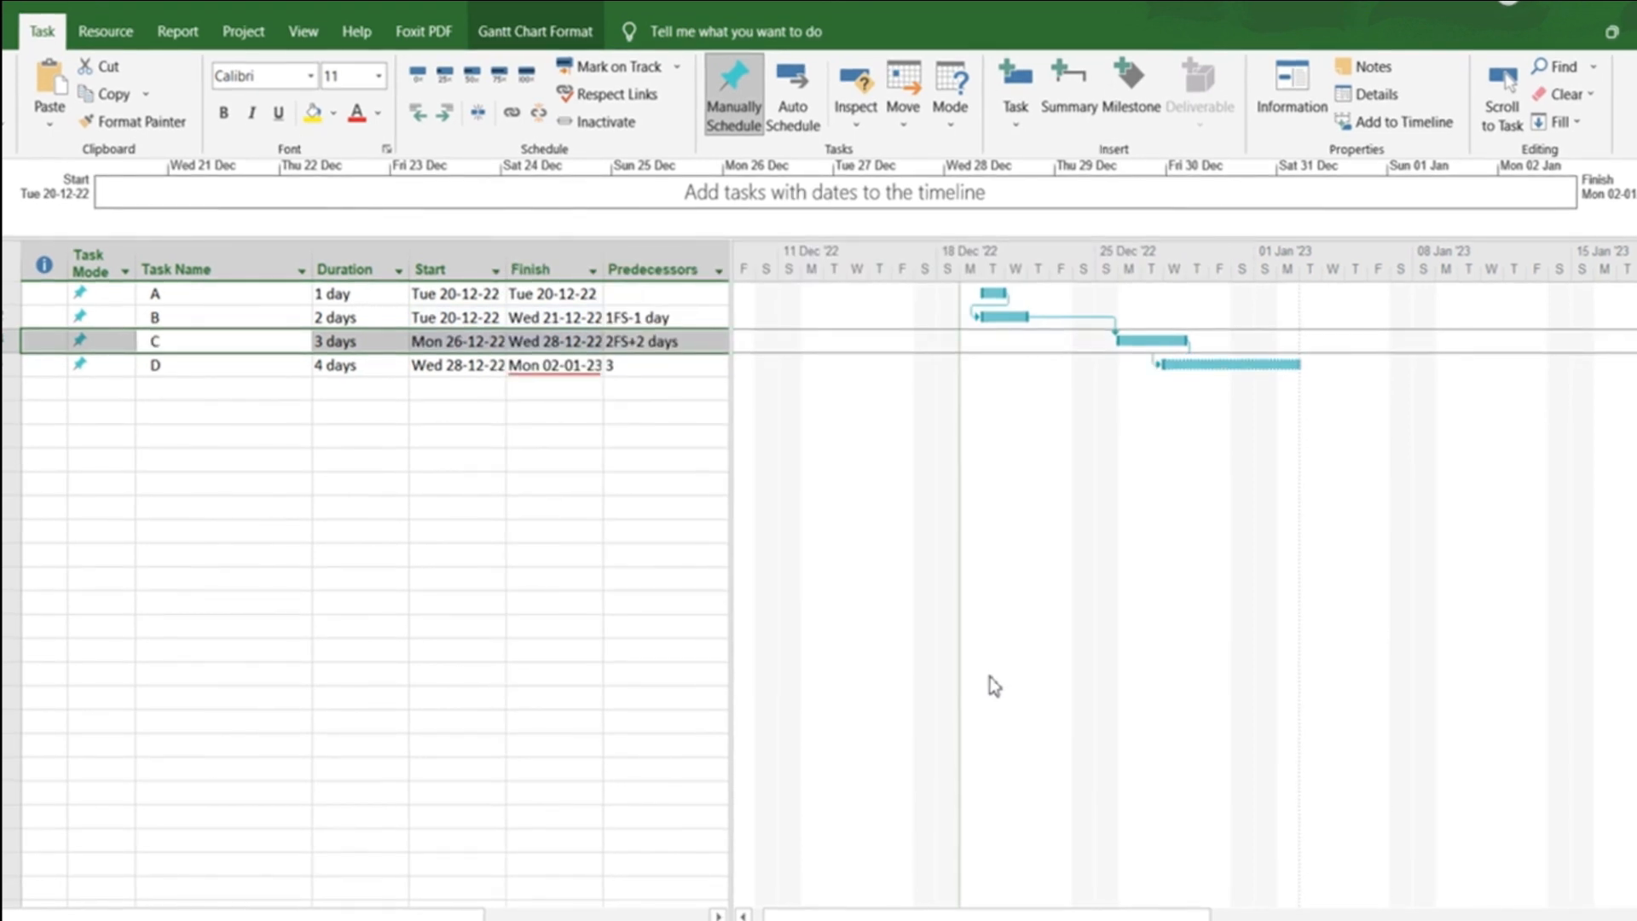